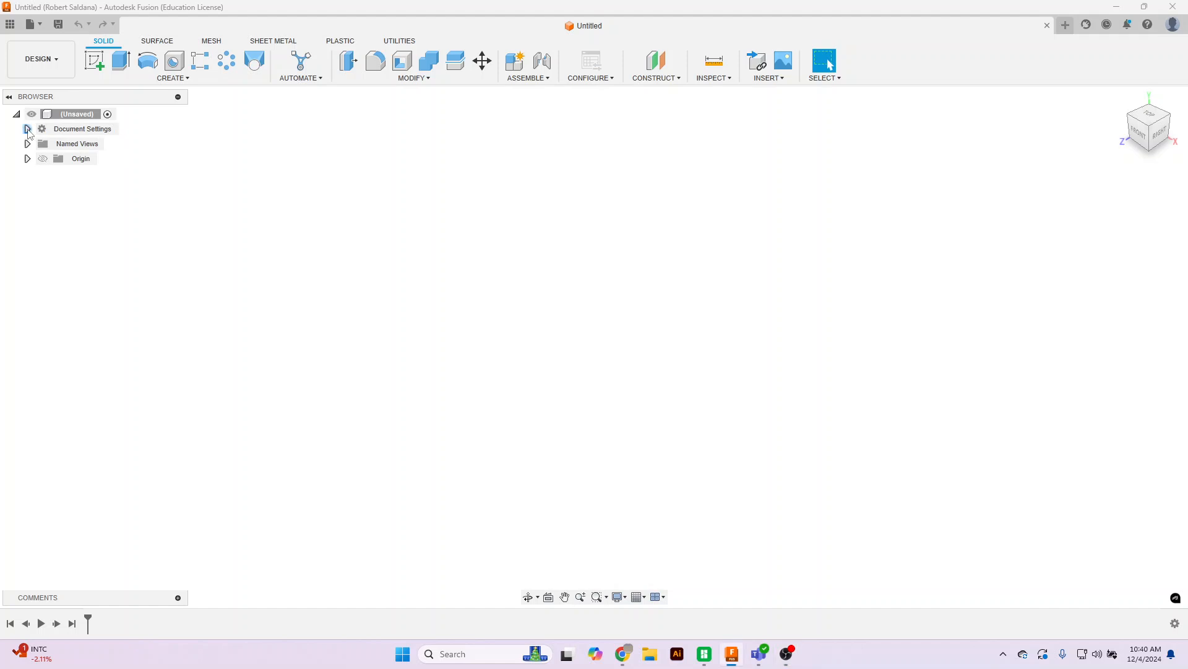
Step: Change the document's units to millimetres and set them as the default
{"action": "left_click", "coordinate": [105, 144]}
{"action": "left_click", "coordinate": [1127, 189]}
{"action": "left_click", "coordinate": [1125, 218]}
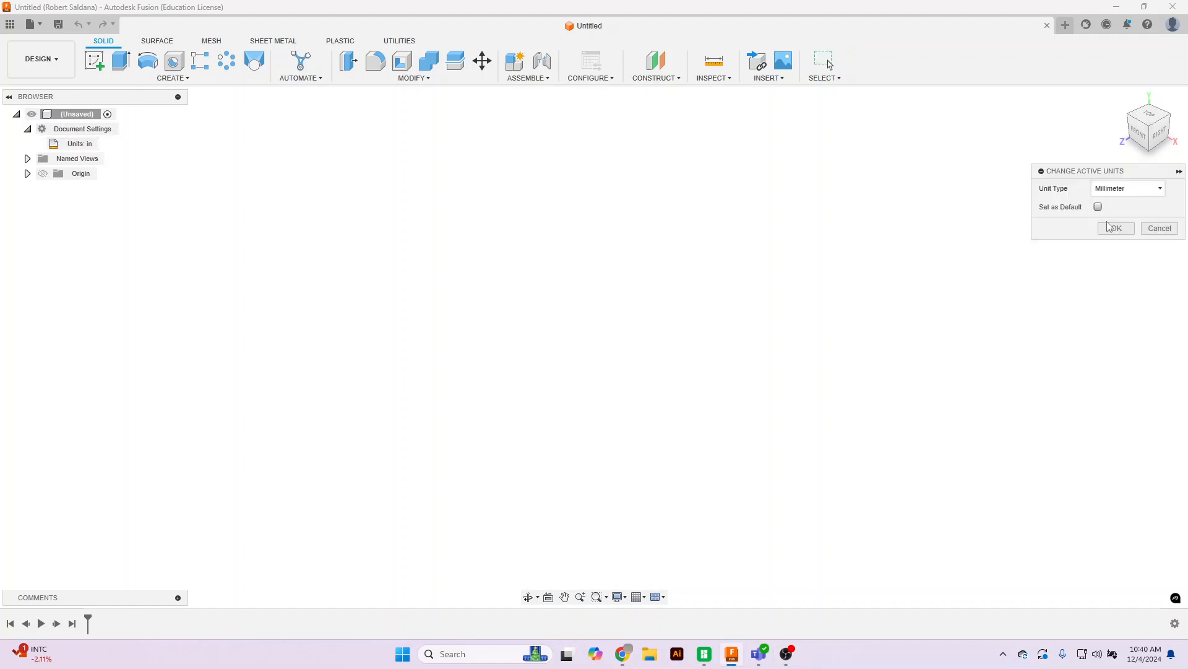
{"action": "left_click", "coordinate": [1099, 206]}
{"action": "left_click", "coordinate": [1116, 229]}
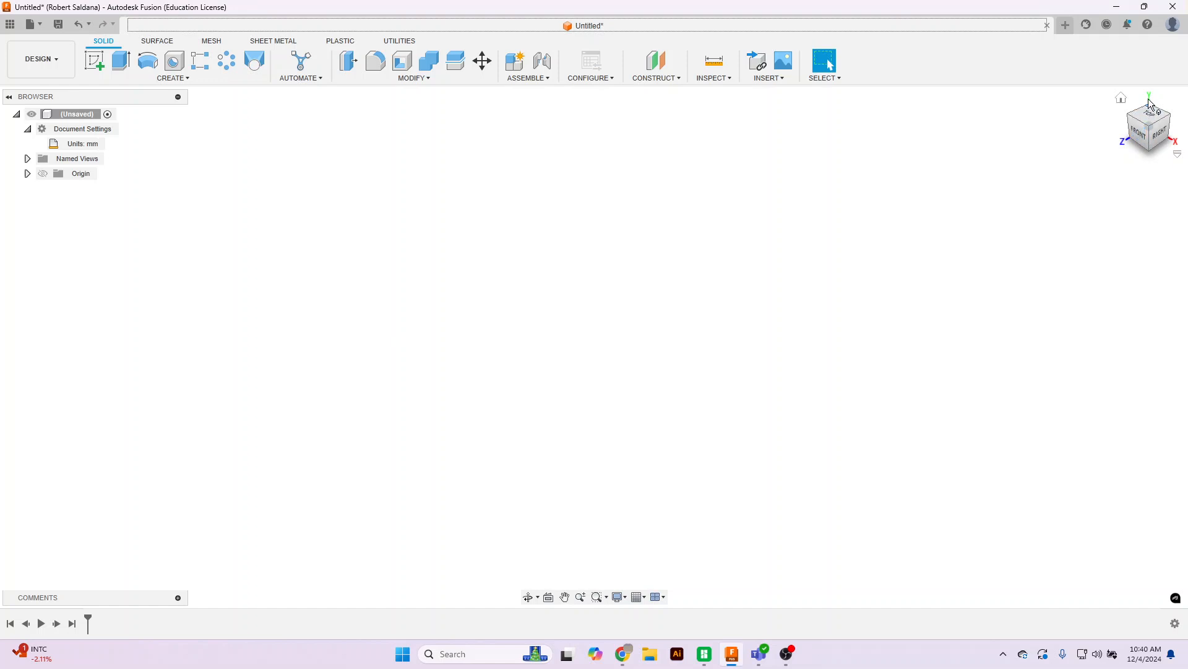
Step: Orient the model to the front face and set the current view as Front
{"action": "left_click", "coordinate": [1151, 136]}
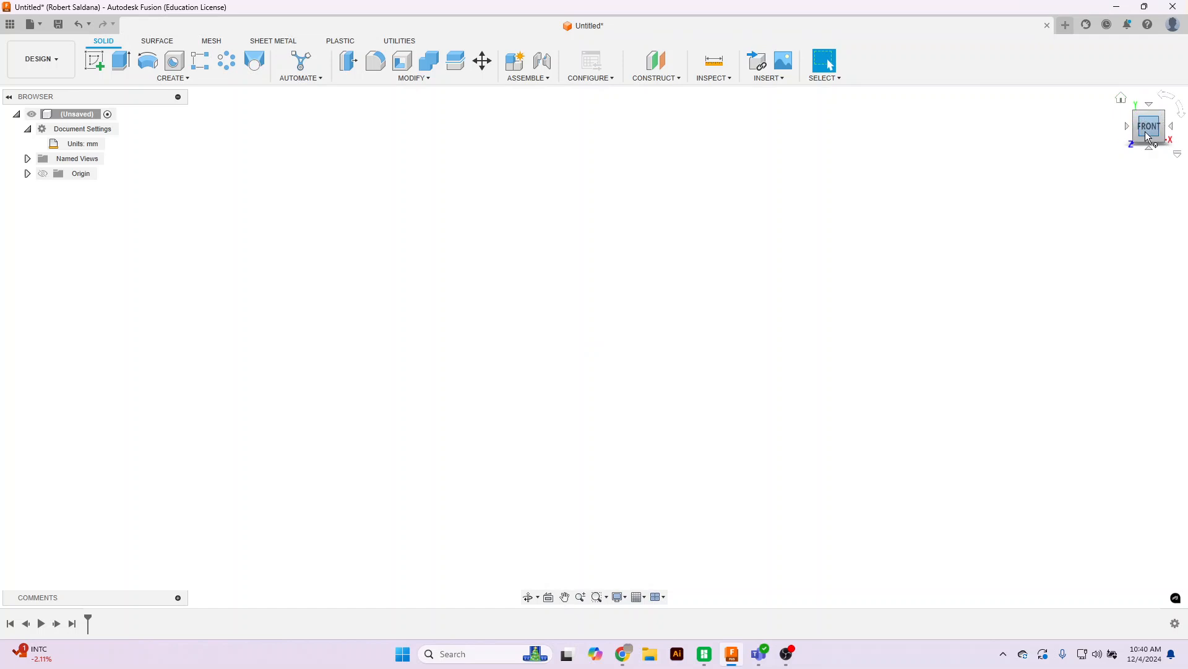
{"action": "right_click", "coordinate": [1148, 126]}
{"action": "mouse_move", "coordinate": [1094, 207]}
{"action": "left_click", "coordinate": [978, 203]}
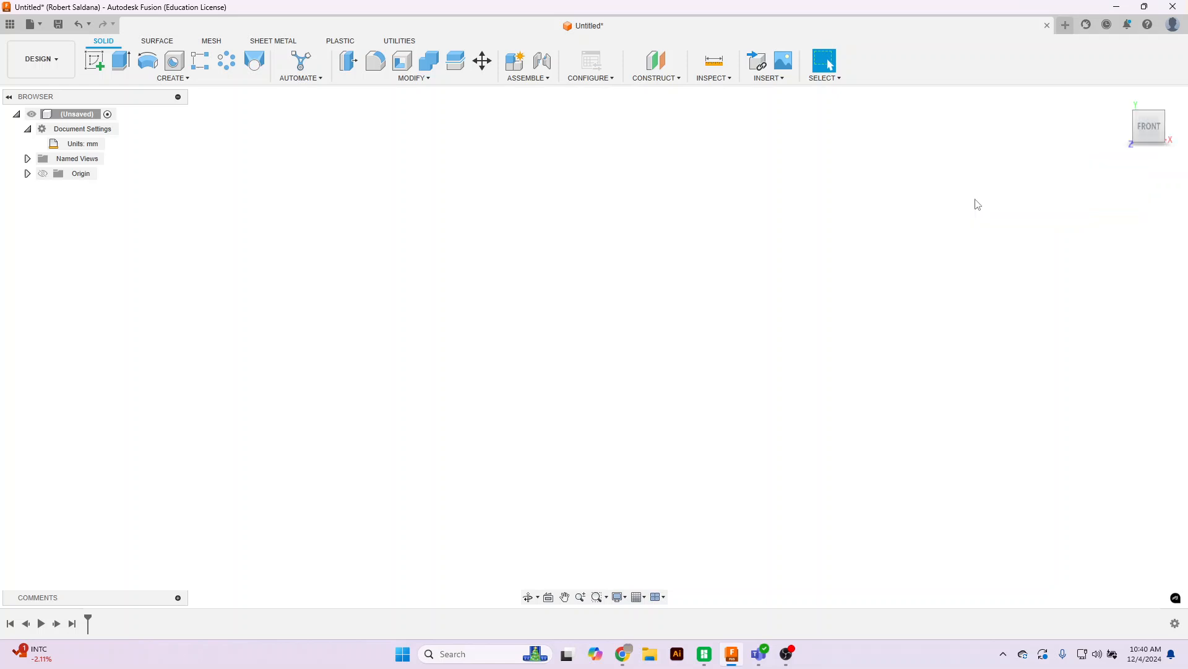
Step: Switch to the isometric corner between Front, Top and Right and set it as the home view with Fit to View
{"action": "left_click", "coordinate": [1164, 114]}
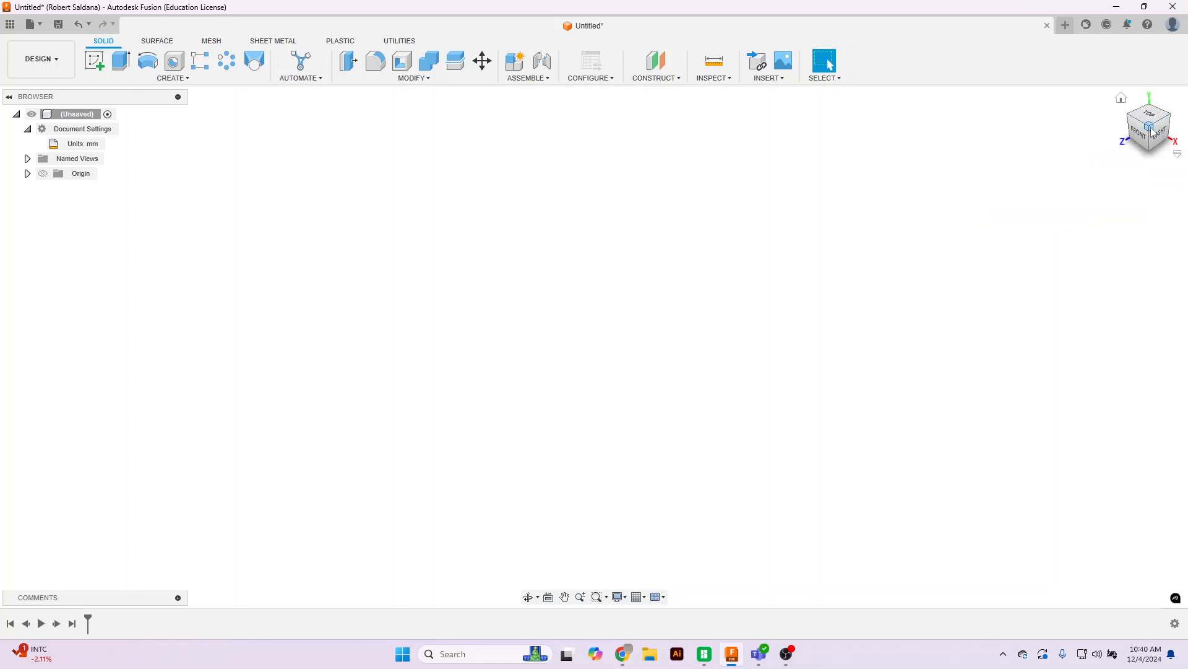
{"action": "right_click", "coordinate": [1153, 131]}
{"action": "mouse_move", "coordinate": [1113, 178]}
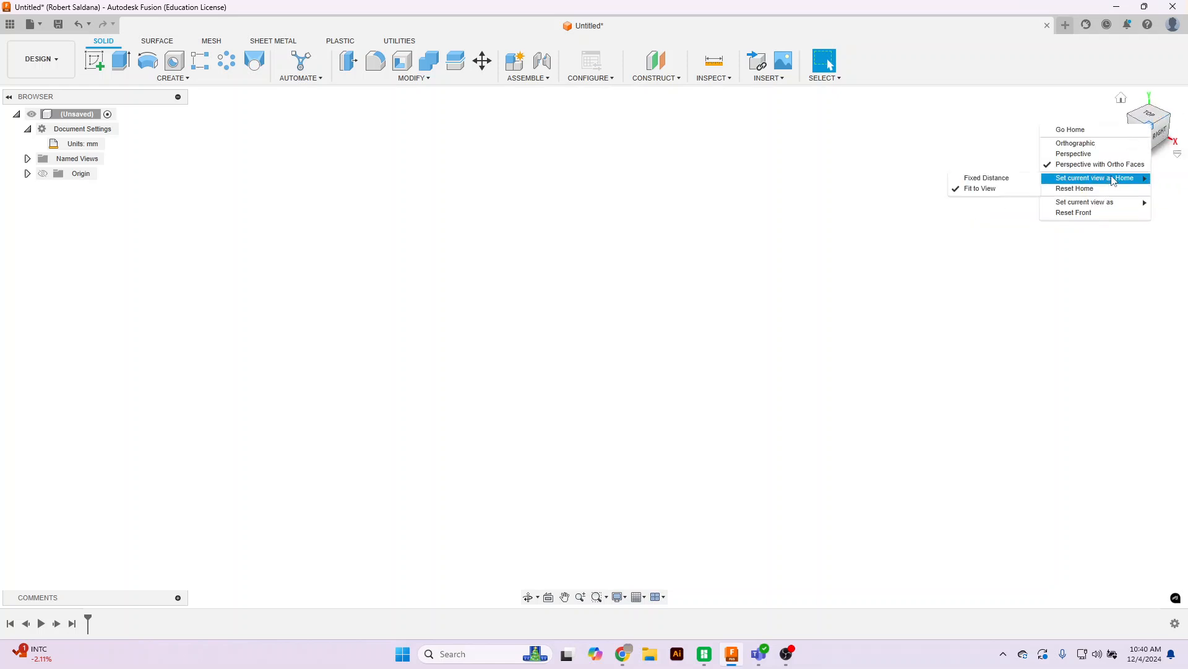
{"action": "left_click", "coordinate": [991, 193]}
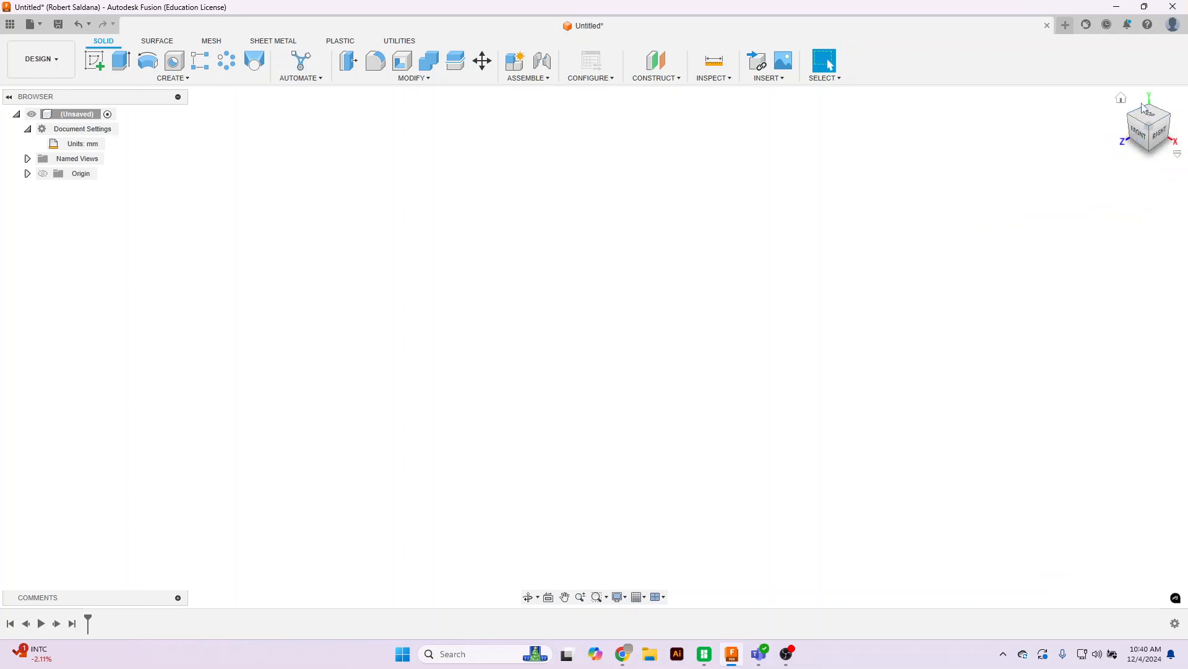
Step: Check the front and top views, rotate the top view upright, and return to the home view
{"action": "left_click", "coordinate": [1140, 139]}
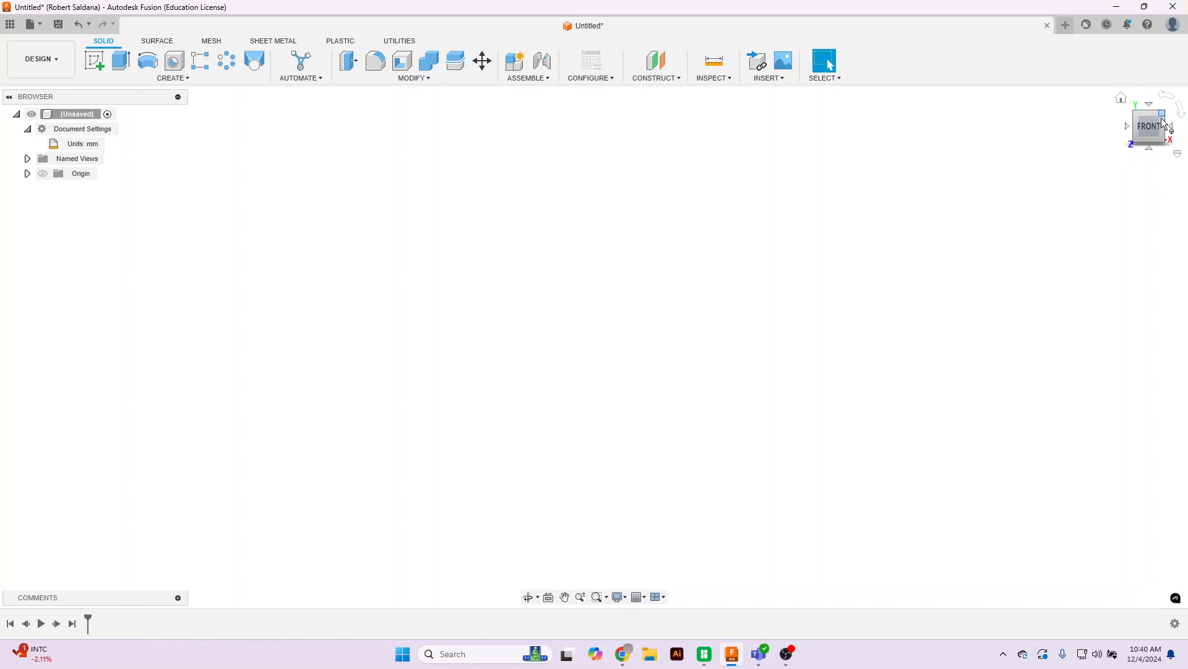
{"action": "left_click", "coordinate": [1148, 132]}
{"action": "left_click", "coordinate": [1150, 114]}
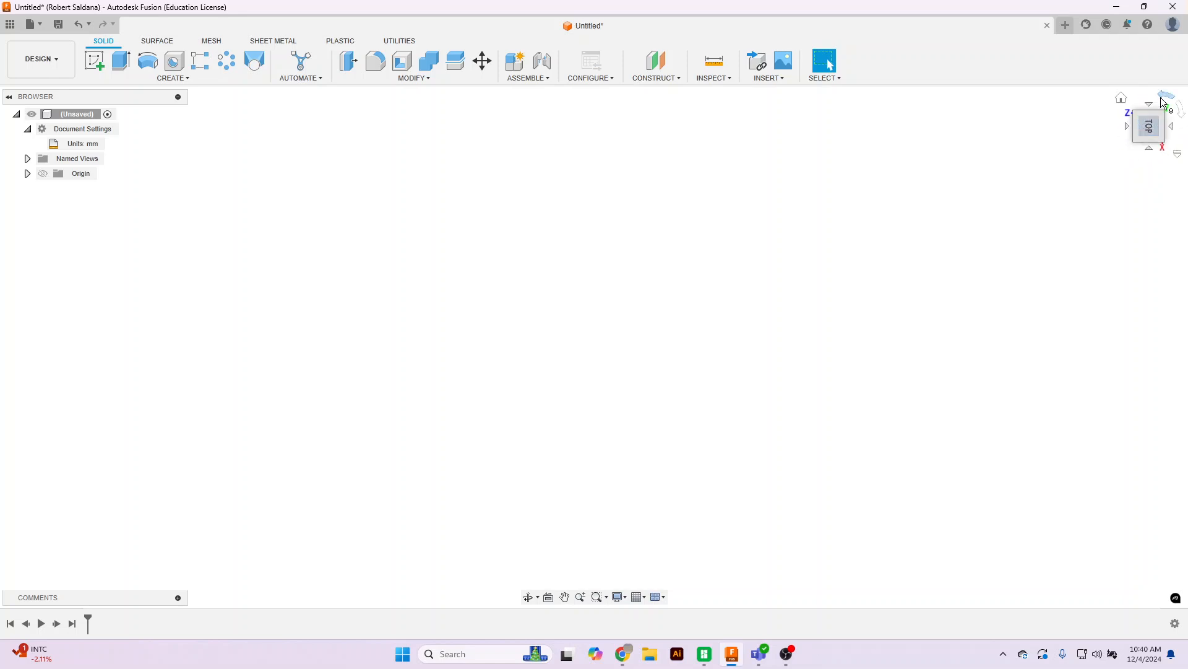
{"action": "left_click", "coordinate": [1166, 98]}
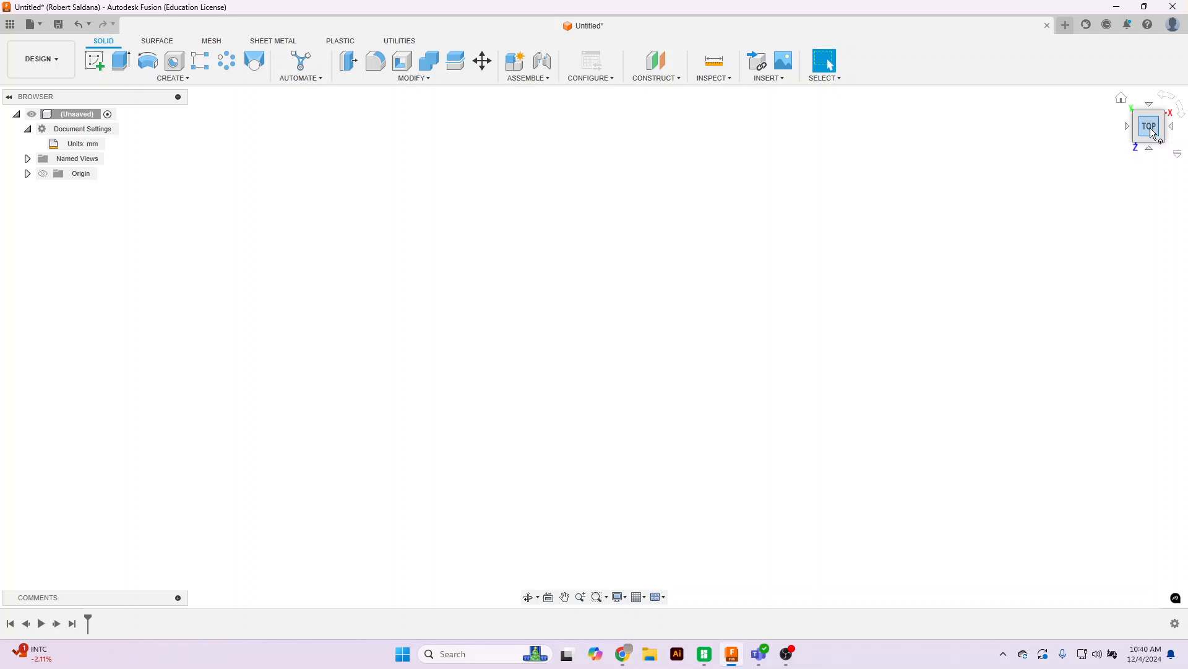
{"action": "left_click", "coordinate": [1121, 98]}
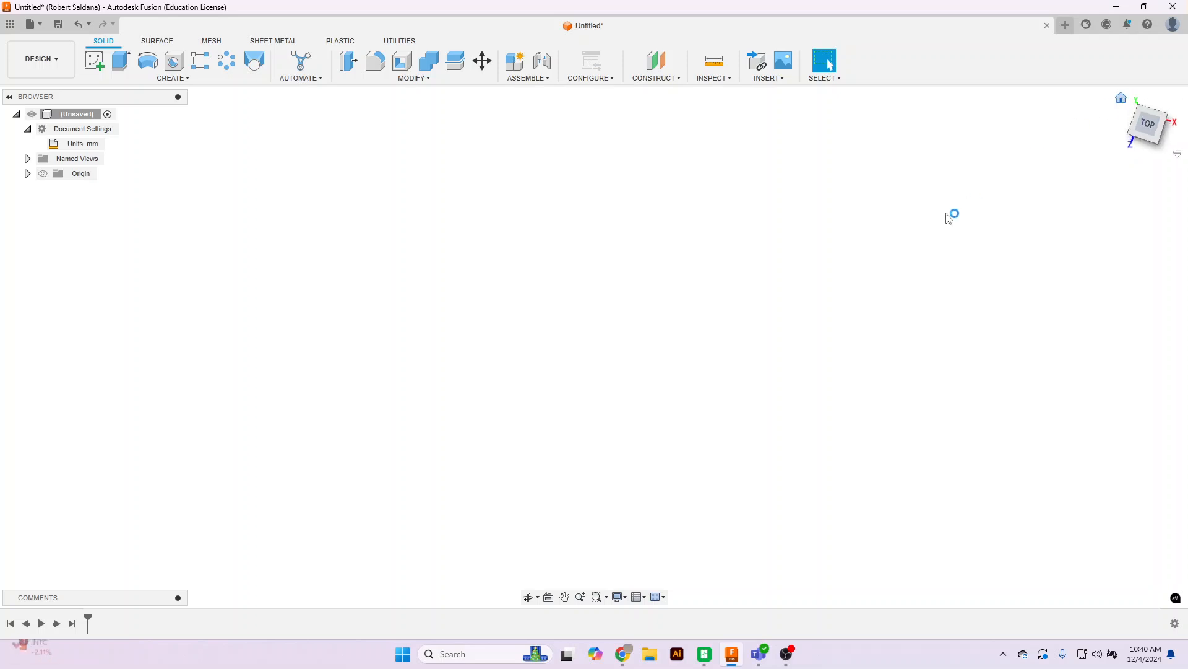
Step: Sketch a 35 mm diameter circle centred on the origin on the front plane and finish the sketch
{"action": "left_click", "coordinate": [96, 62]}
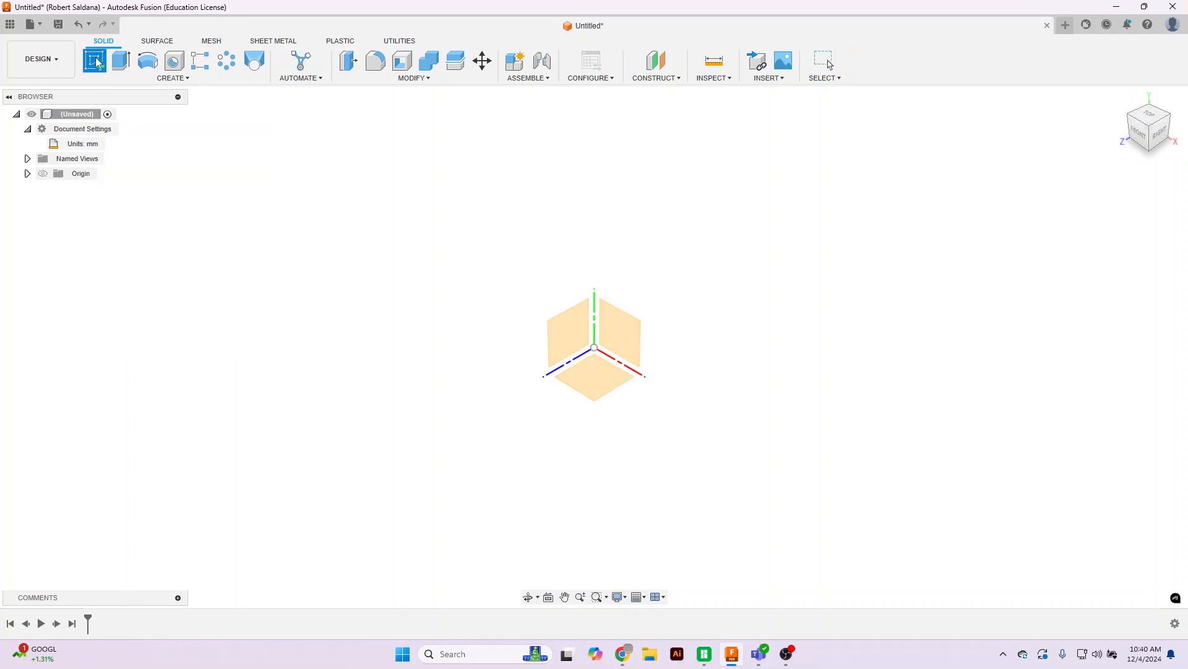
{"action": "left_click", "coordinate": [617, 342]}
{"action": "left_click", "coordinate": [148, 60]}
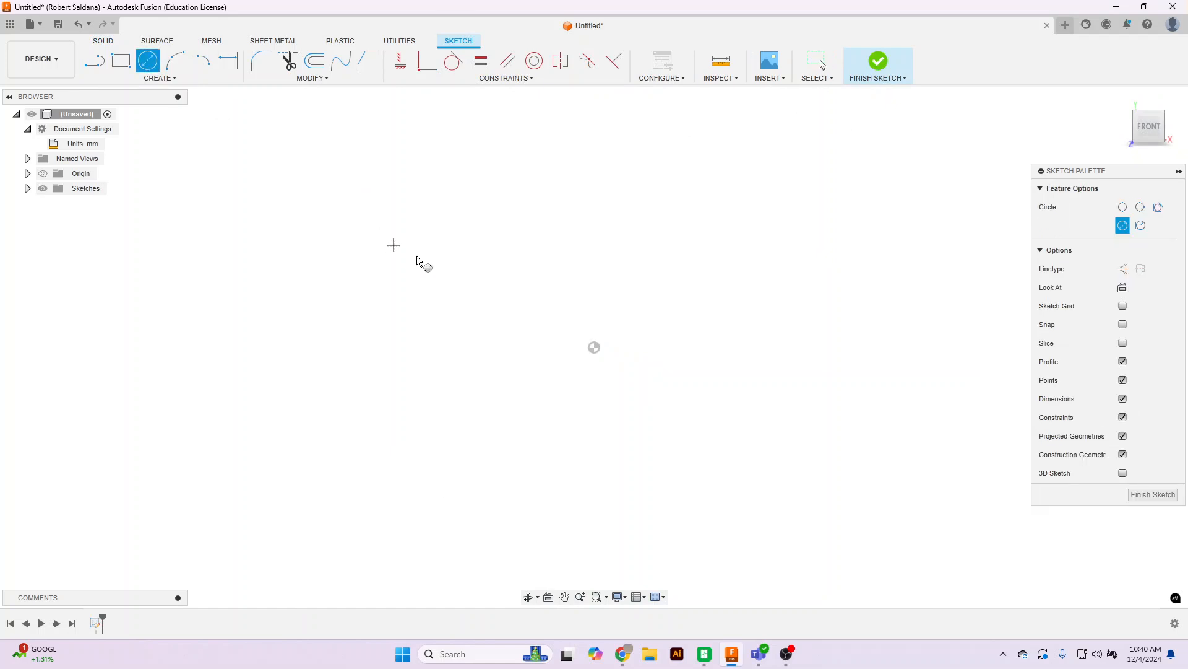
{"action": "left_click", "coordinate": [594, 347]}
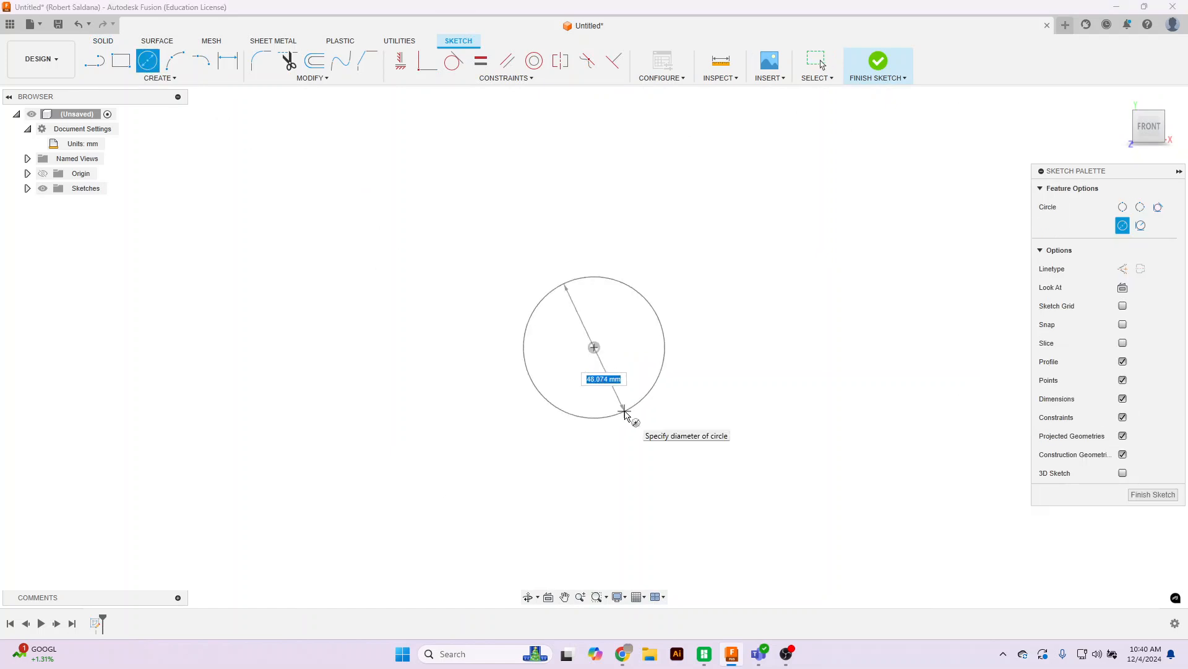
{"action": "type", "text": "35"}
{"action": "key", "text": "Return"}
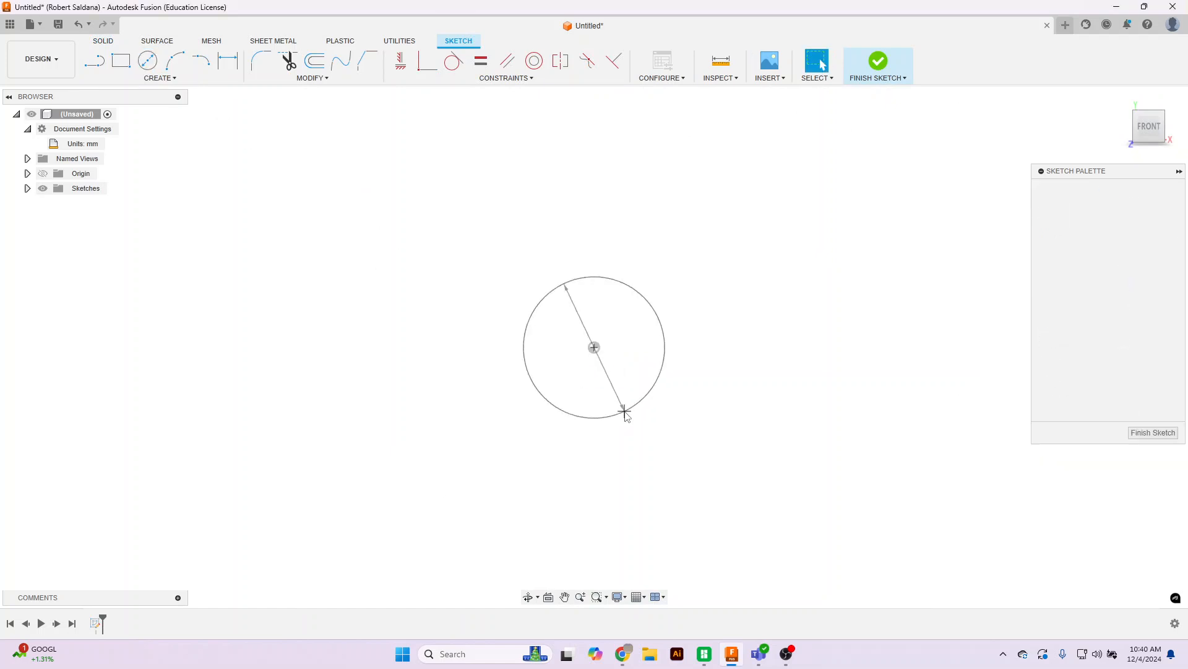
{"action": "left_click", "coordinate": [878, 61]}
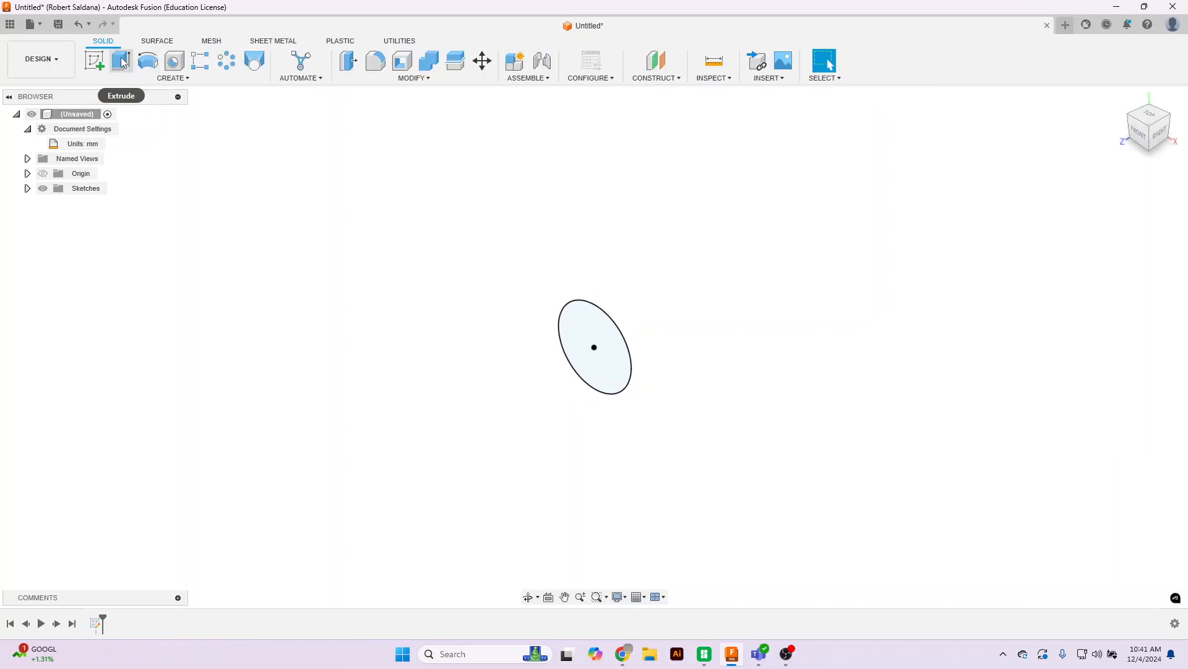
Step: Extrude the circle 70 mm toward the front as a new body
{"action": "left_click", "coordinate": [122, 63]}
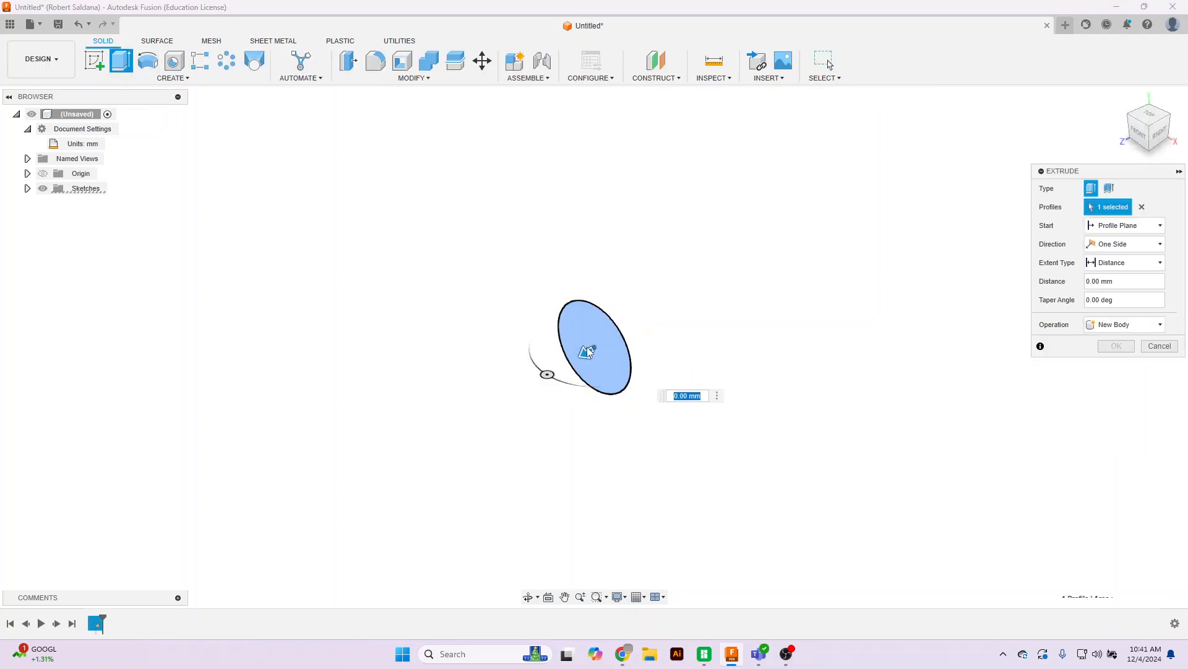
{"action": "left_click_drag", "start_coordinate": [587, 352], "coordinate": [505, 387]}
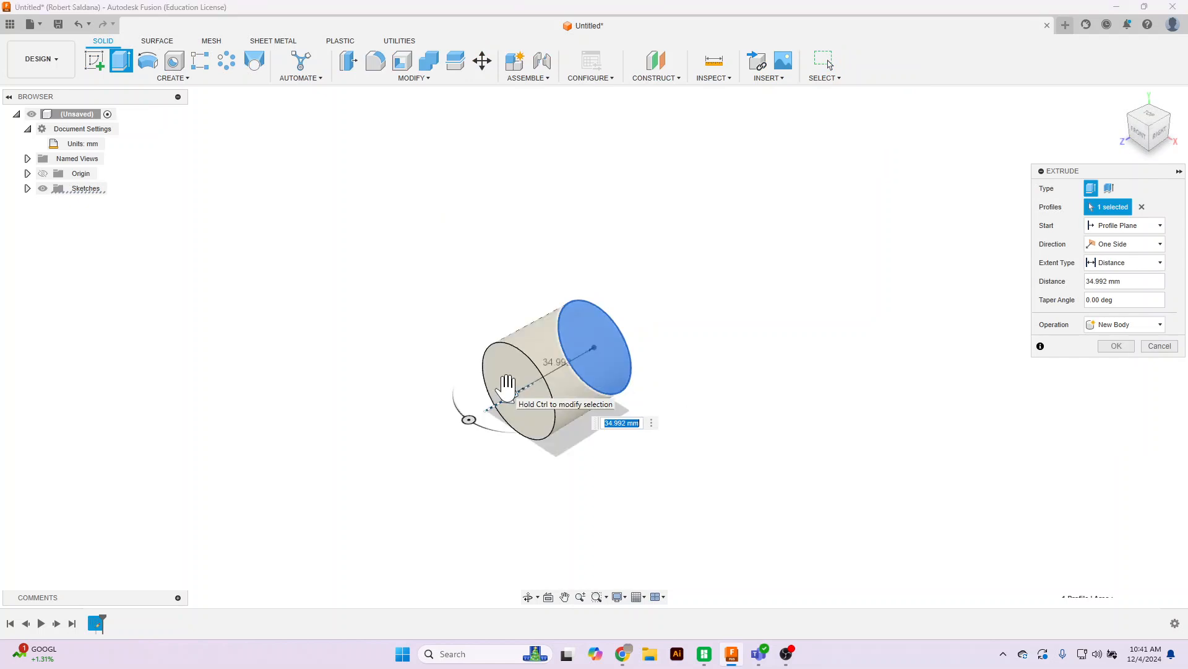
{"action": "type", "text": "70"}
{"action": "key", "text": "Return"}
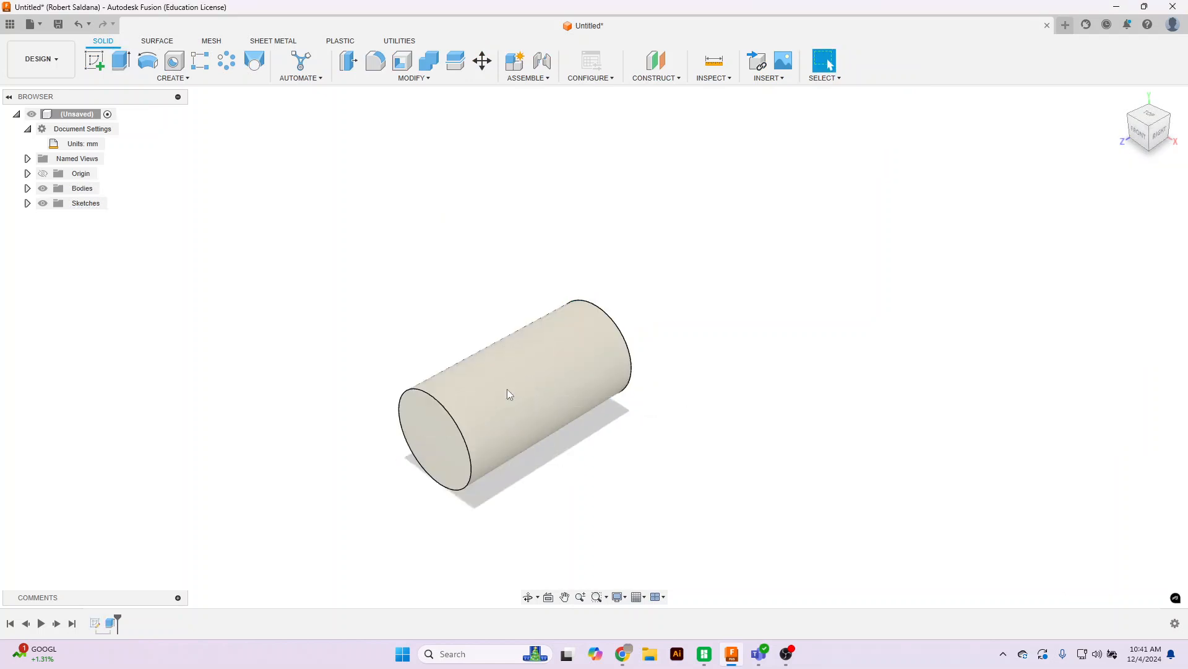
Step: Start a sketch on the cylinder's front end face and draw a vertical line across its full diameter
{"action": "middle_click_drag", "start_coordinate": [682, 449], "coordinate": [773, 370]}
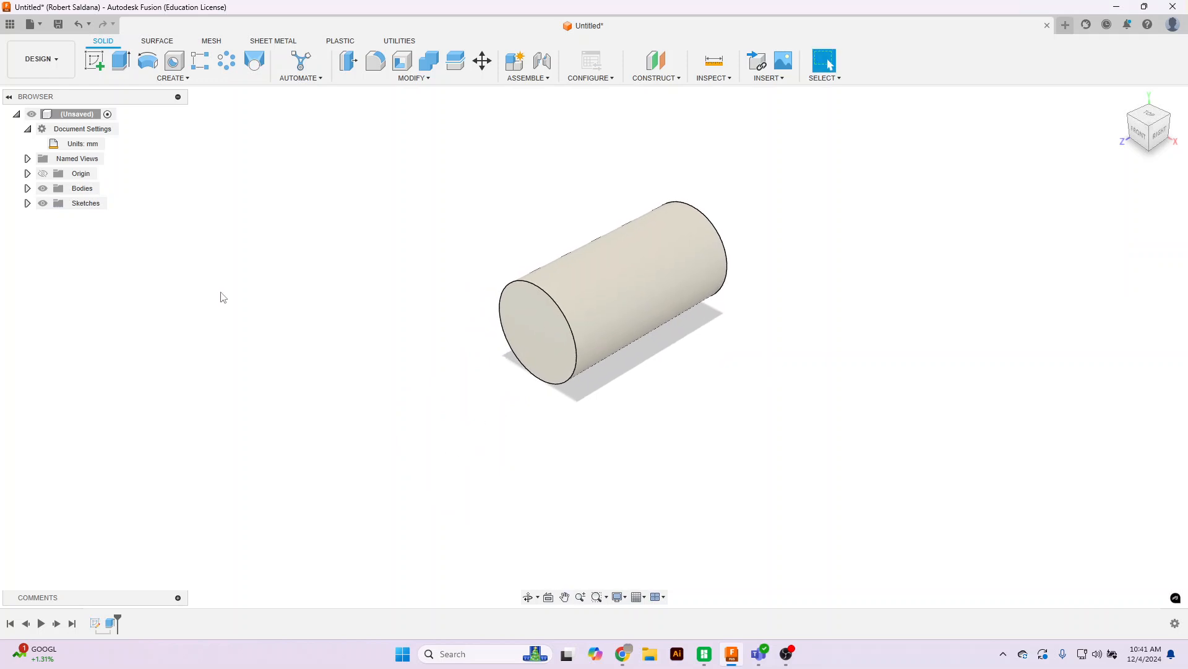
{"action": "left_click", "coordinate": [94, 60]}
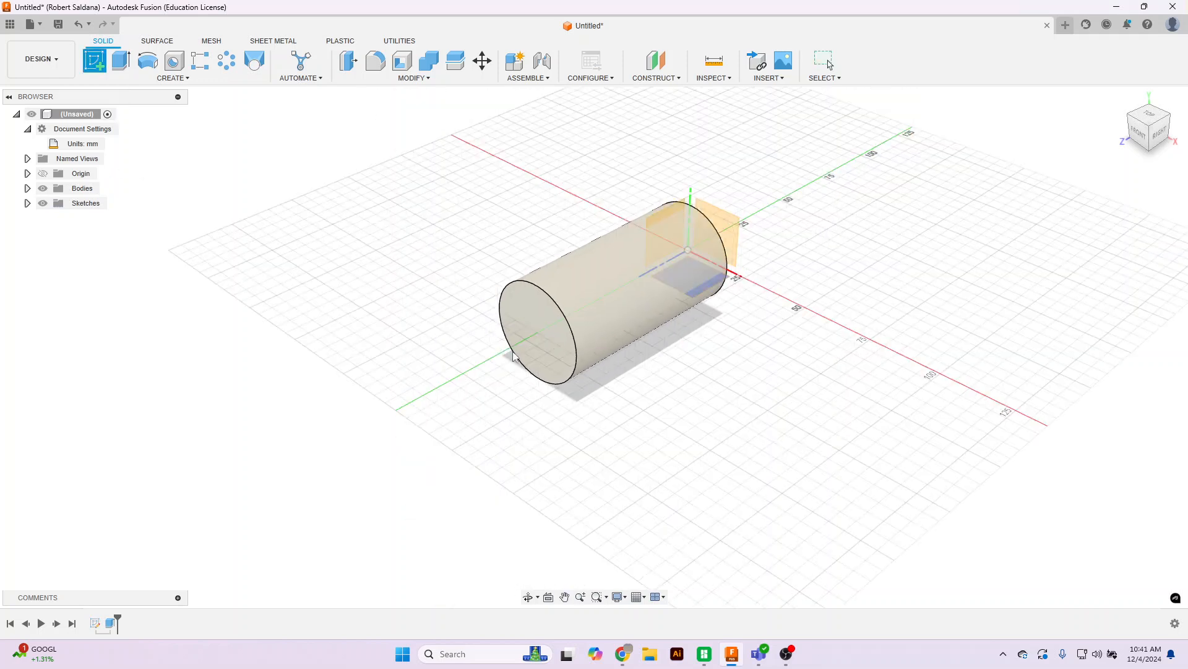
{"action": "left_click", "coordinate": [543, 333]}
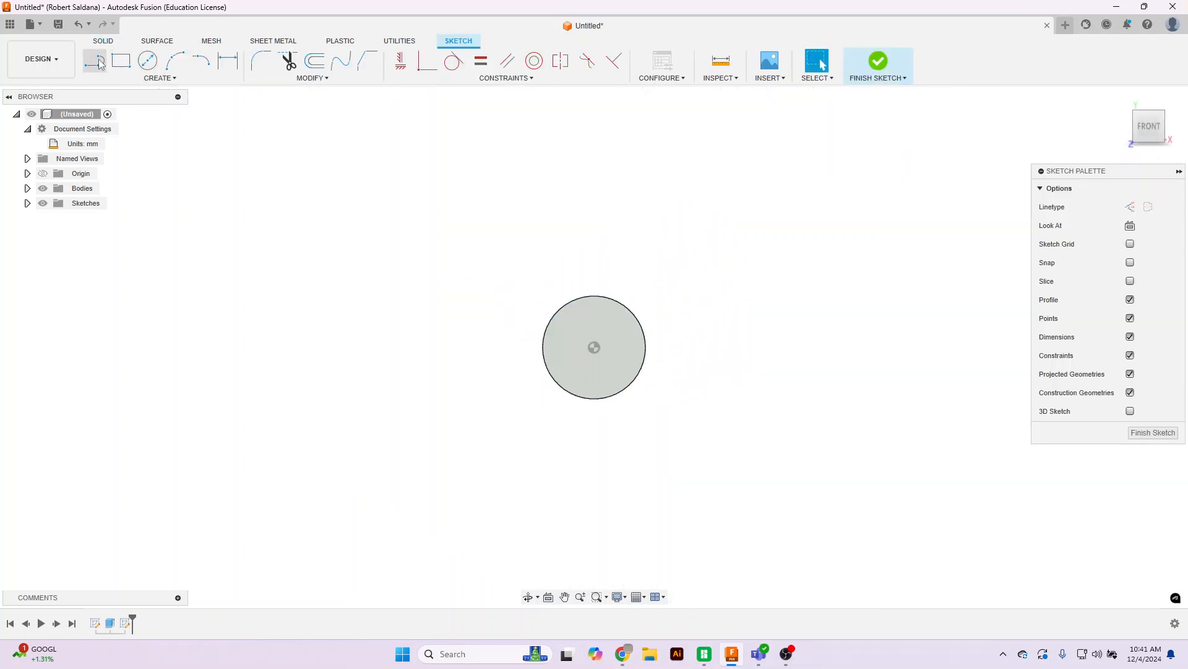
{"action": "left_click", "coordinate": [98, 59]}
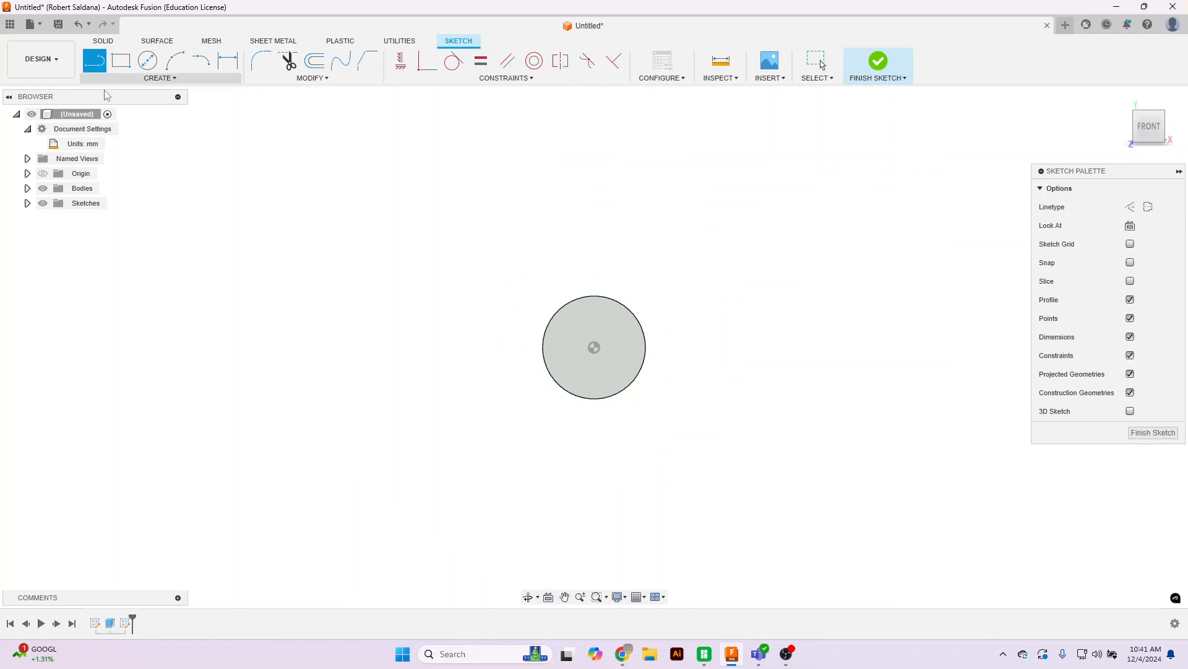
{"action": "left_click", "coordinate": [594, 296]}
{"action": "left_click", "coordinate": [595, 400]}
{"action": "key", "text": "Escape"}
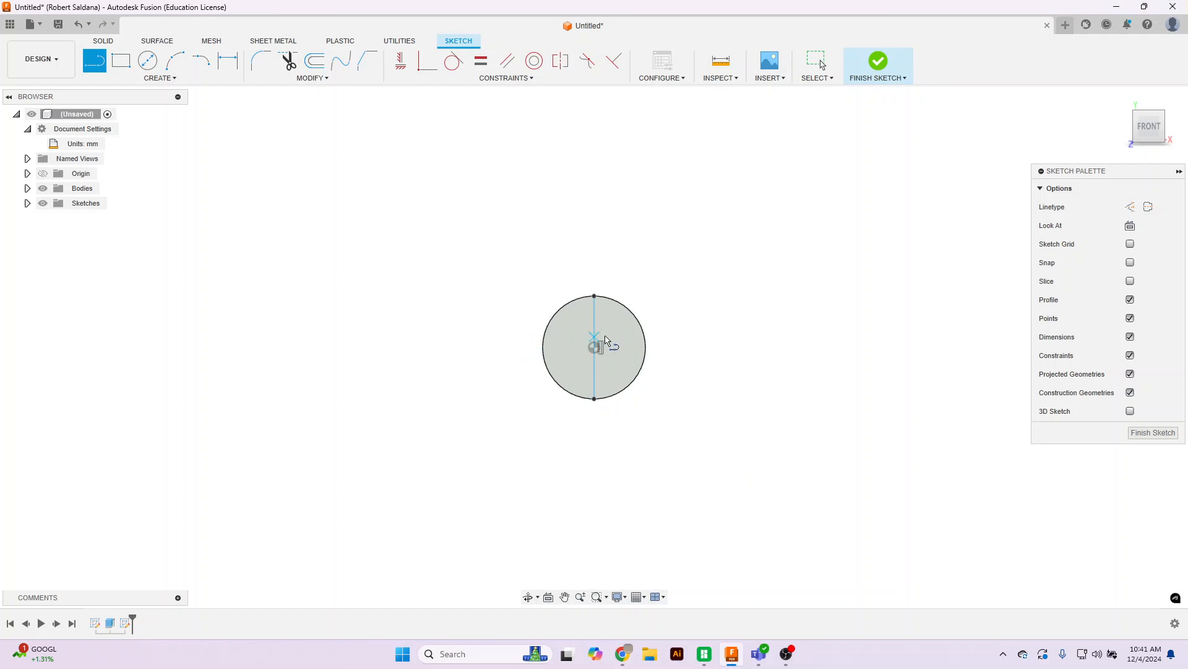
Step: Constrain the vertical line coincident with the origin point and finish the sketch
{"action": "left_click", "coordinate": [428, 61]}
{"action": "left_click", "coordinate": [595, 342]}
{"action": "left_click", "coordinate": [595, 347]}
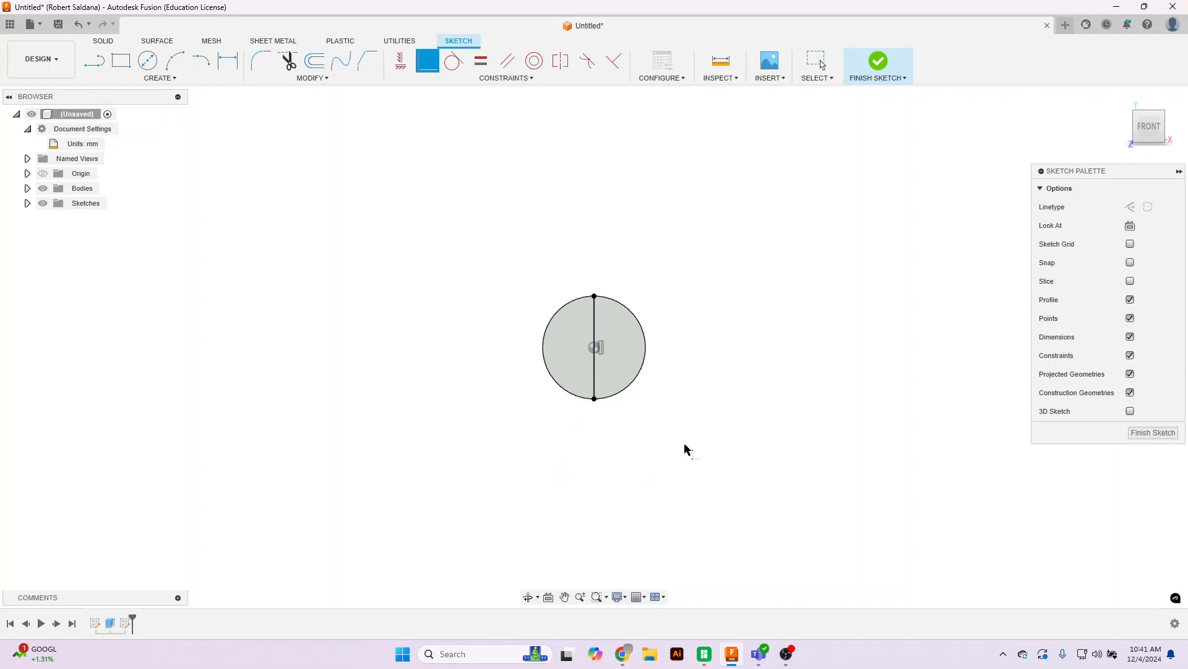
{"action": "left_click", "coordinate": [878, 62]}
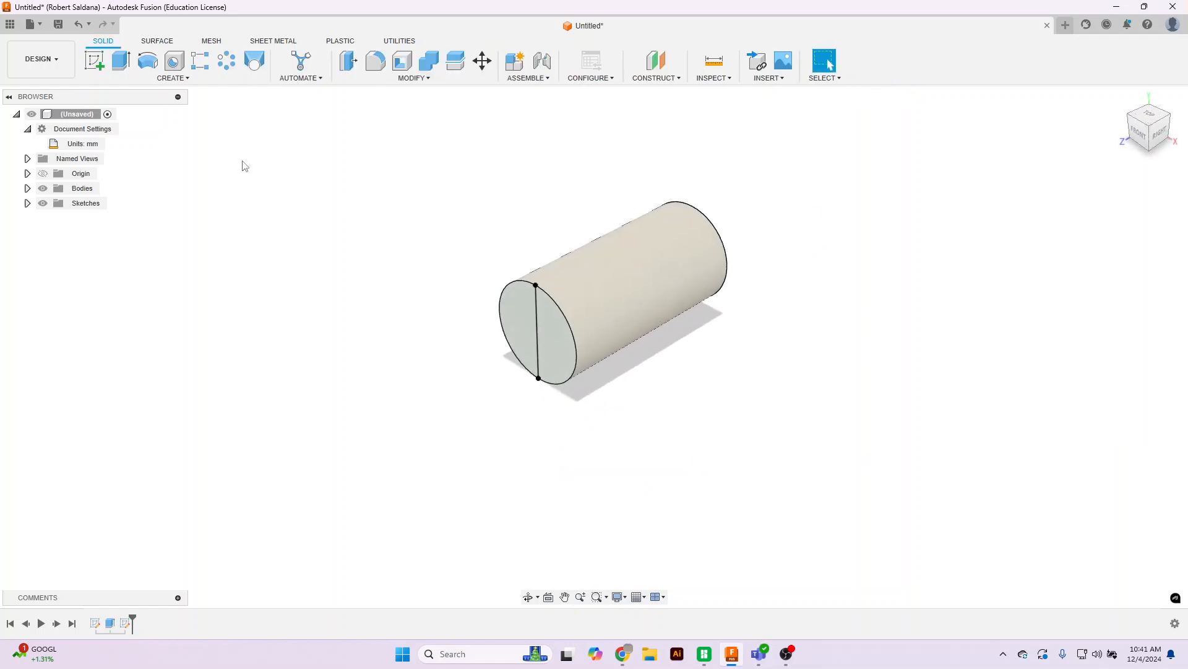
Step: Cut the right half of the cylinder's front face with an extrusion of -50 mm
{"action": "left_click", "coordinate": [121, 61]}
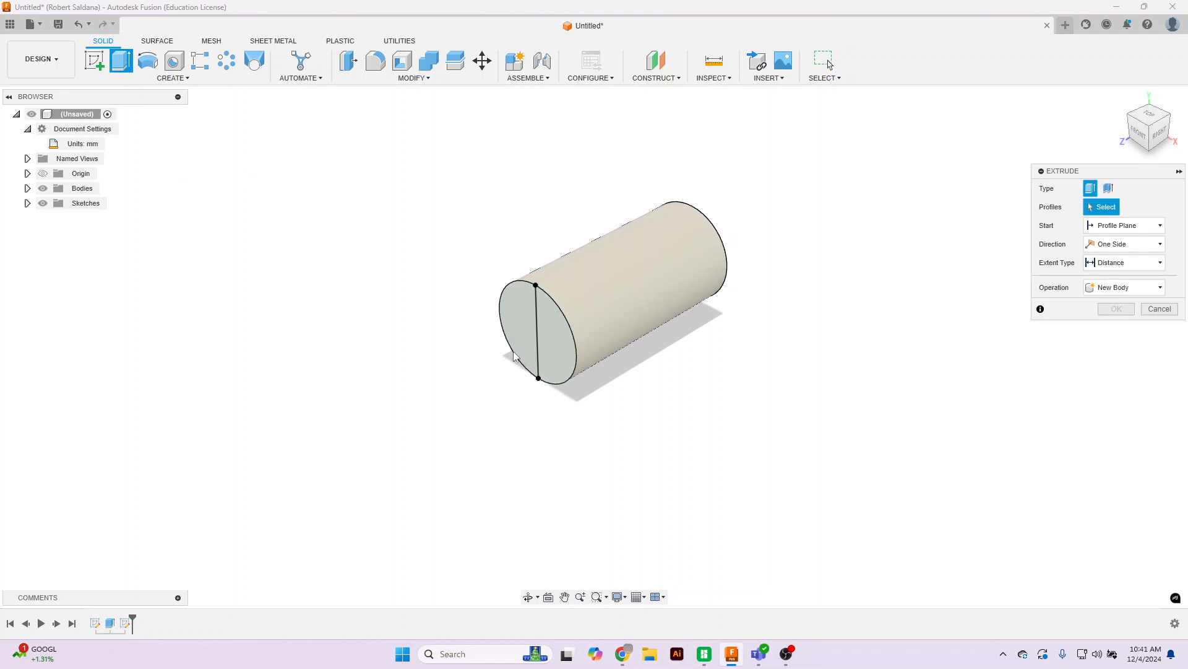
{"action": "left_click", "coordinate": [548, 352]}
{"action": "left_click_drag", "start_coordinate": [549, 350], "coordinate": [641, 308]}
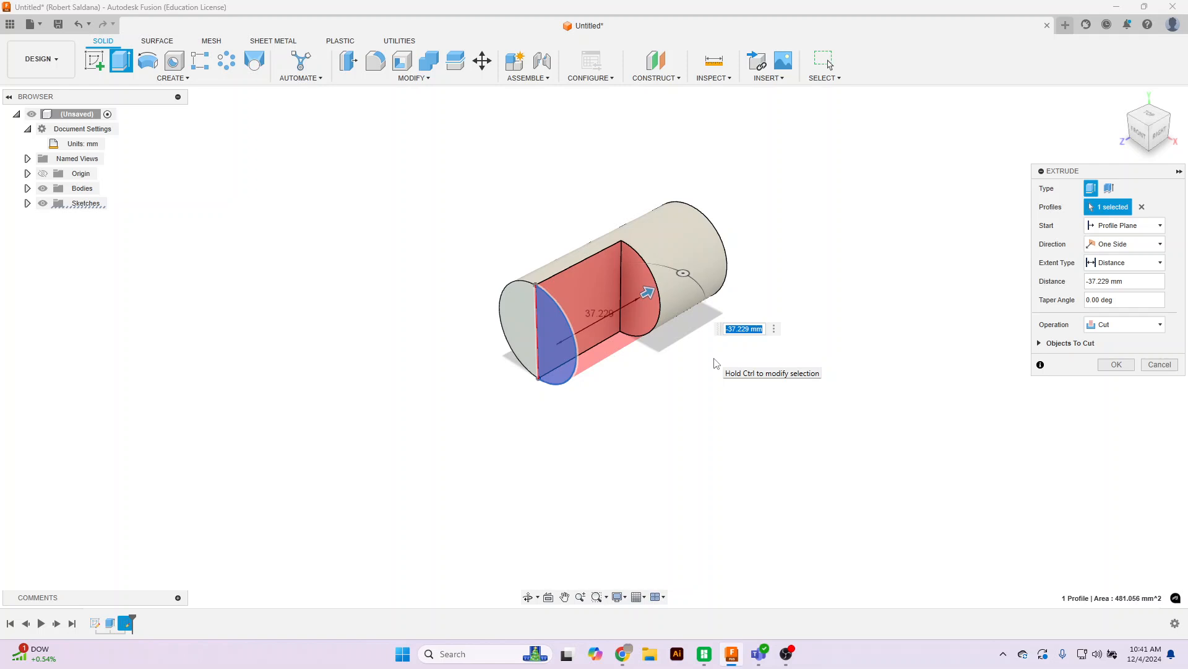
{"action": "type", "text": "-50"}
{"action": "key", "text": "Return"}
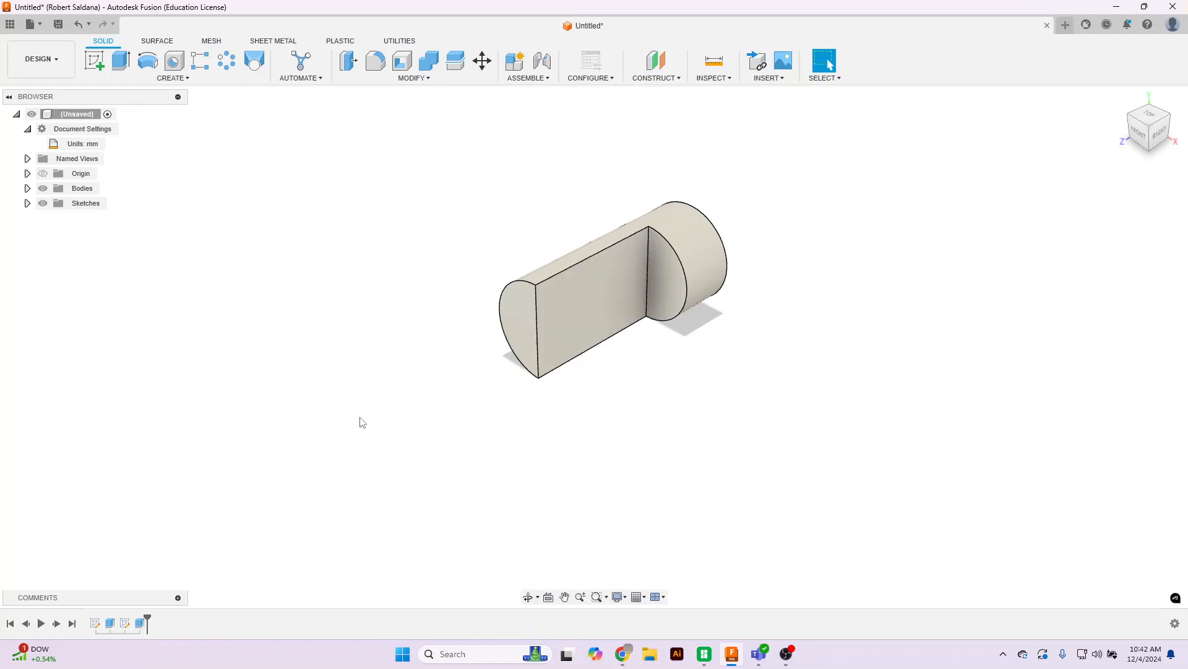
Step: Sketch two rectangles on the flat cut face, starting at its upper and lower outer corners with a gap between them
{"action": "left_click", "coordinate": [95, 61]}
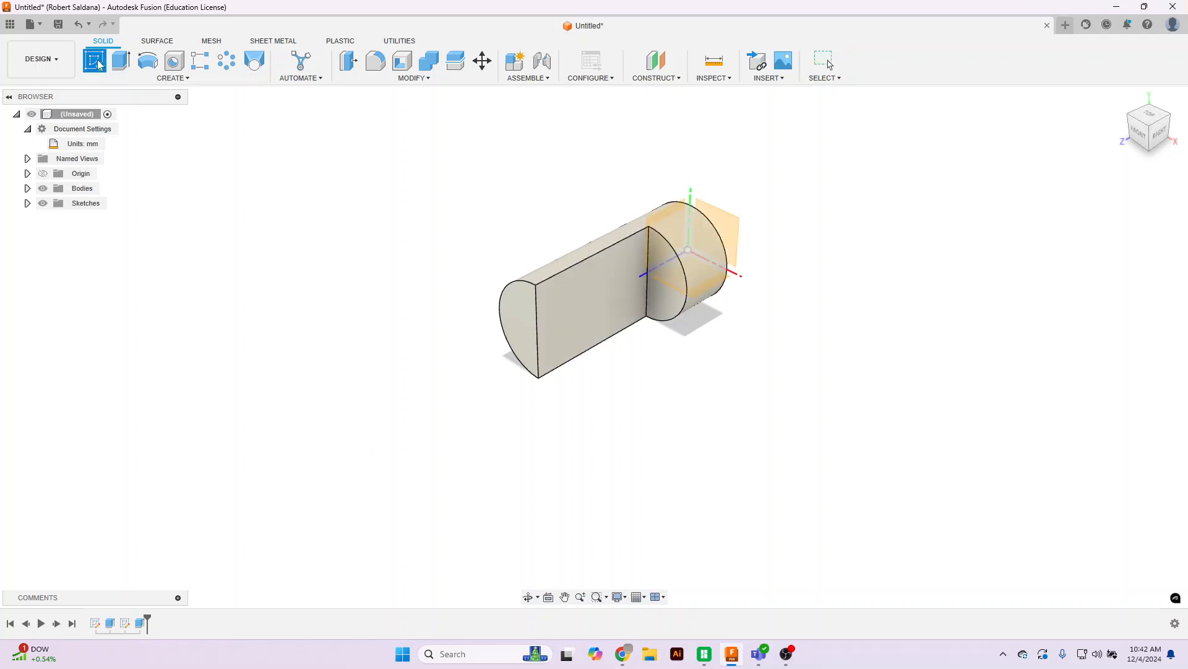
{"action": "left_click", "coordinate": [581, 300]}
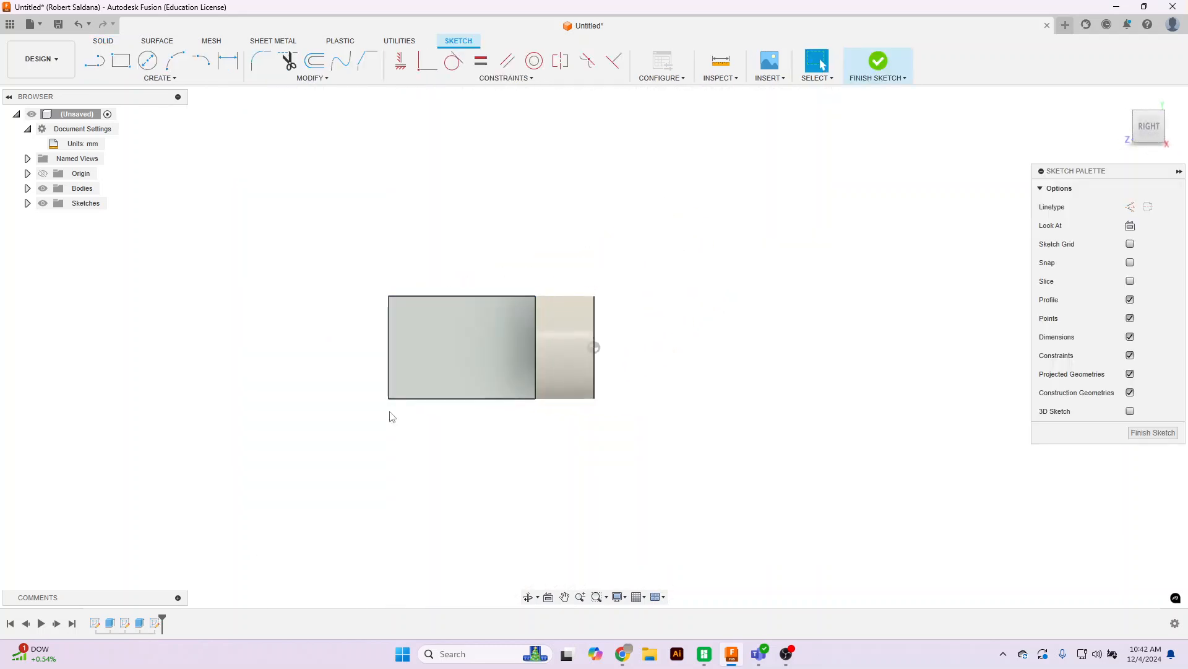
{"action": "left_click", "coordinate": [121, 60]}
{"action": "left_click", "coordinate": [388, 296]}
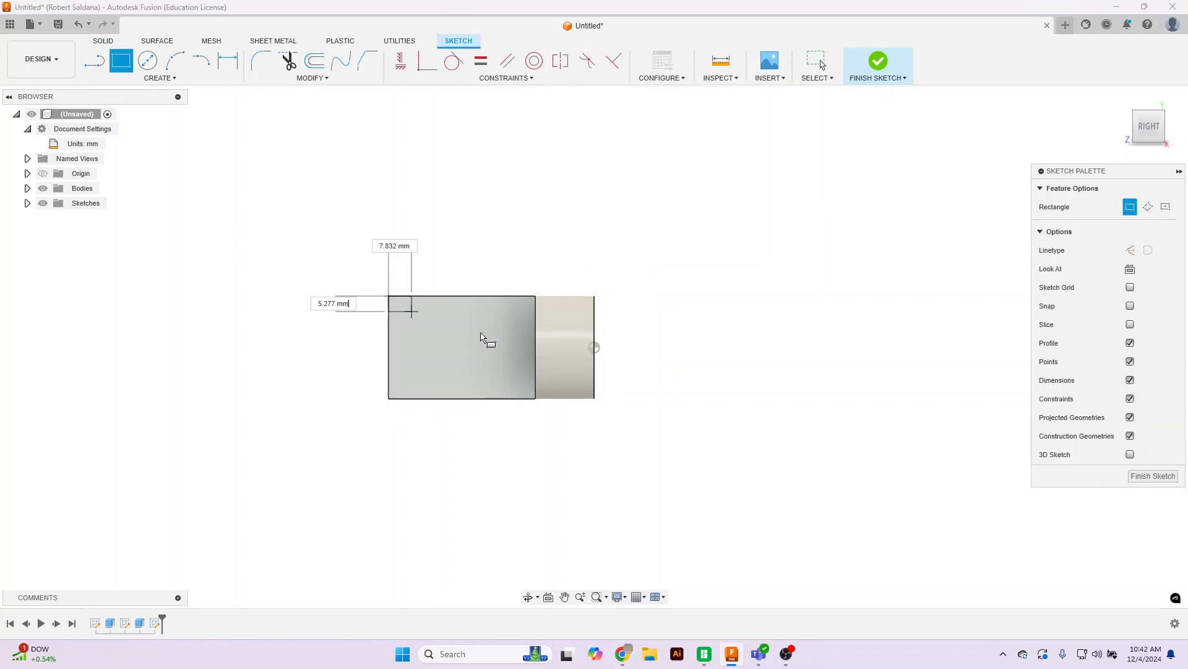
{"action": "left_click", "coordinate": [497, 340]}
{"action": "left_click", "coordinate": [389, 398]}
{"action": "left_click", "coordinate": [497, 365]}
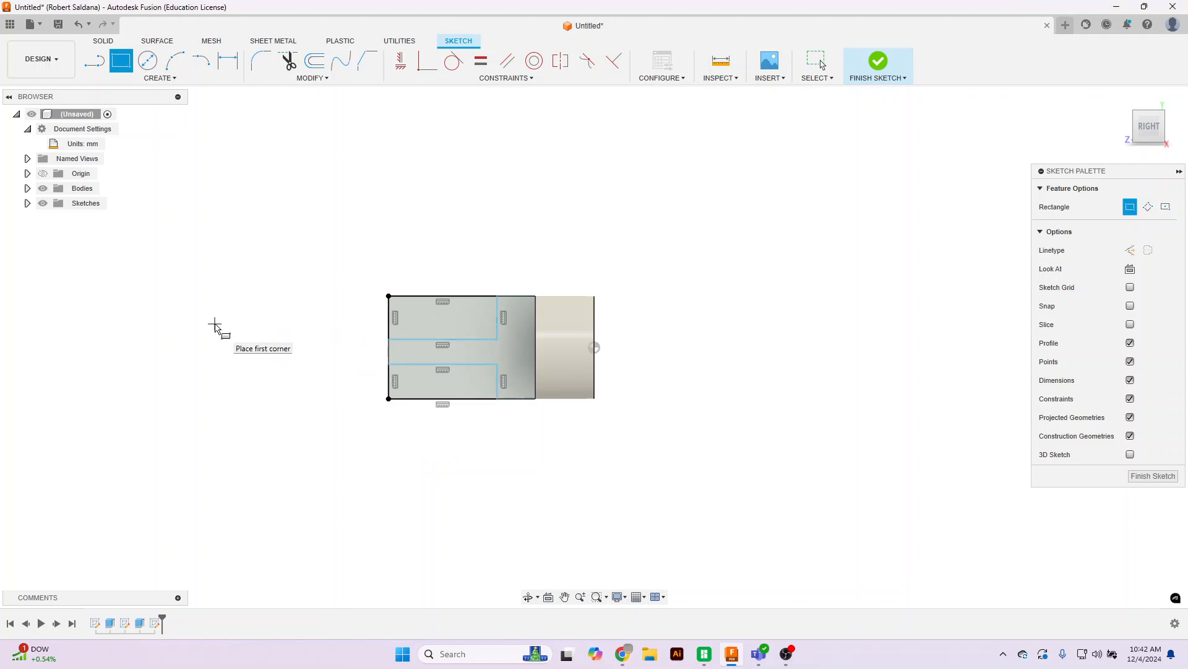
Step: Apply an Equal constraint between the outer vertical edges of the two rectangles
{"action": "left_click", "coordinate": [481, 60]}
{"action": "left_click", "coordinate": [390, 319]}
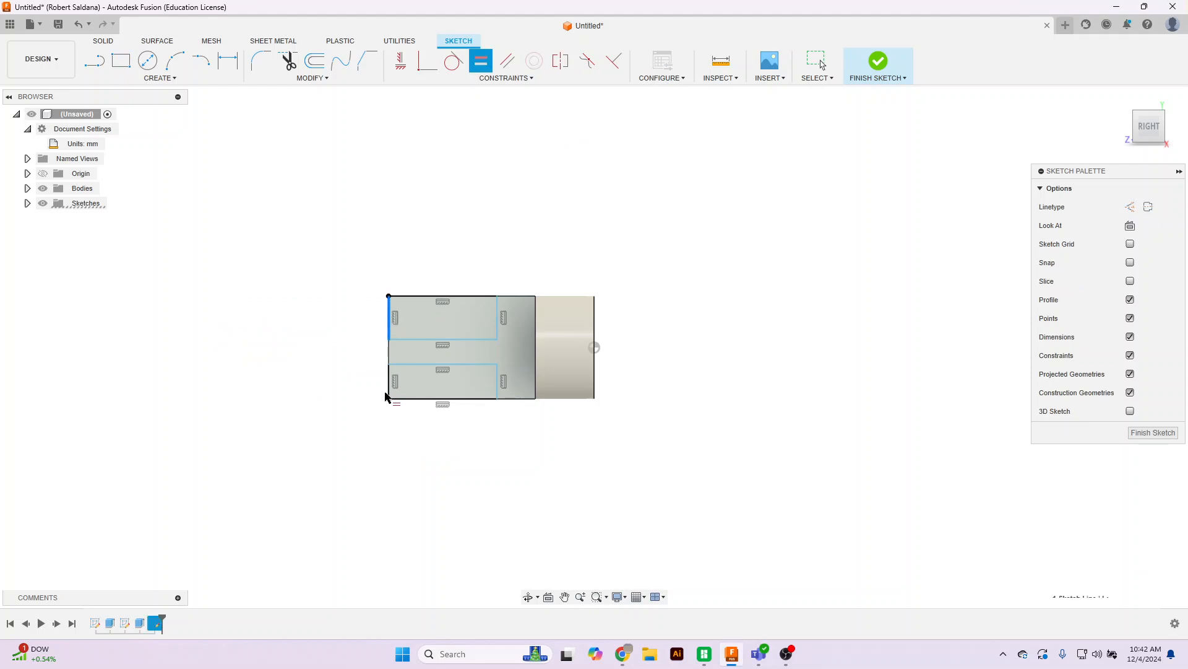
{"action": "left_click", "coordinate": [389, 391]}
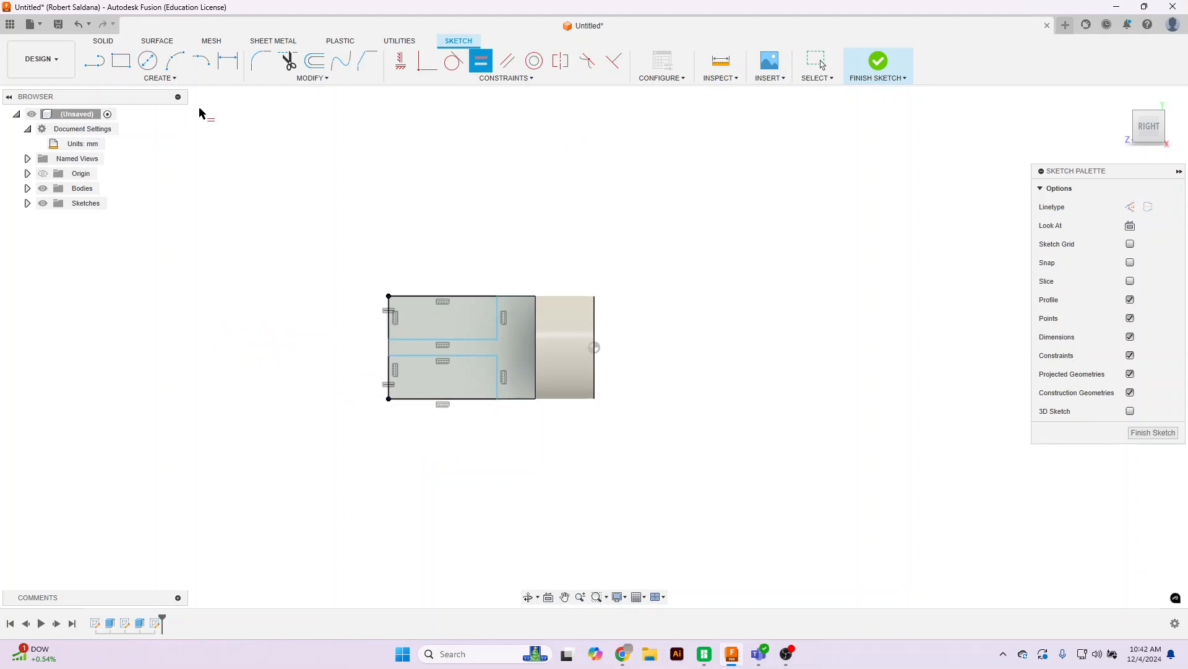
Step: Dimension the gap between the two rectangles' facing horizontal edges to 10 mm
{"action": "left_click", "coordinate": [228, 60]}
{"action": "left_click", "coordinate": [436, 356]}
{"action": "left_click", "coordinate": [432, 339]}
{"action": "left_click", "coordinate": [324, 348]}
{"action": "type", "text": "10"}
{"action": "key", "text": "Return"}
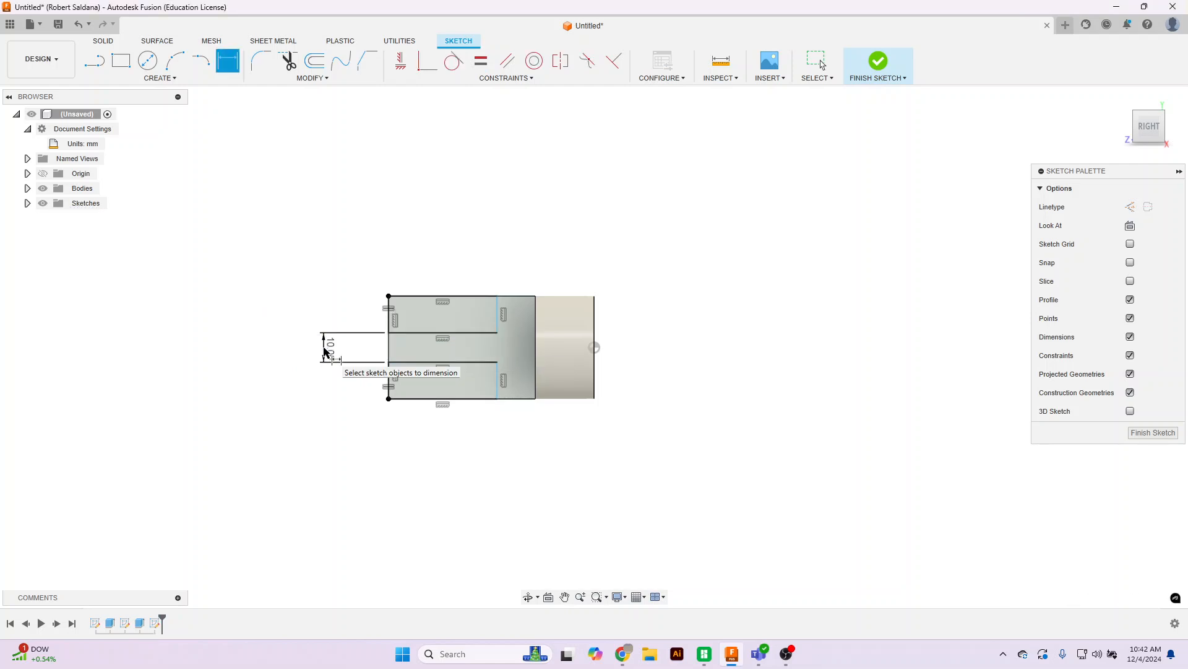
Step: Dimension the lower rectangle's horizontal length to 40 mm
{"action": "left_click", "coordinate": [466, 411]}
{"action": "left_click", "coordinate": [457, 475]}
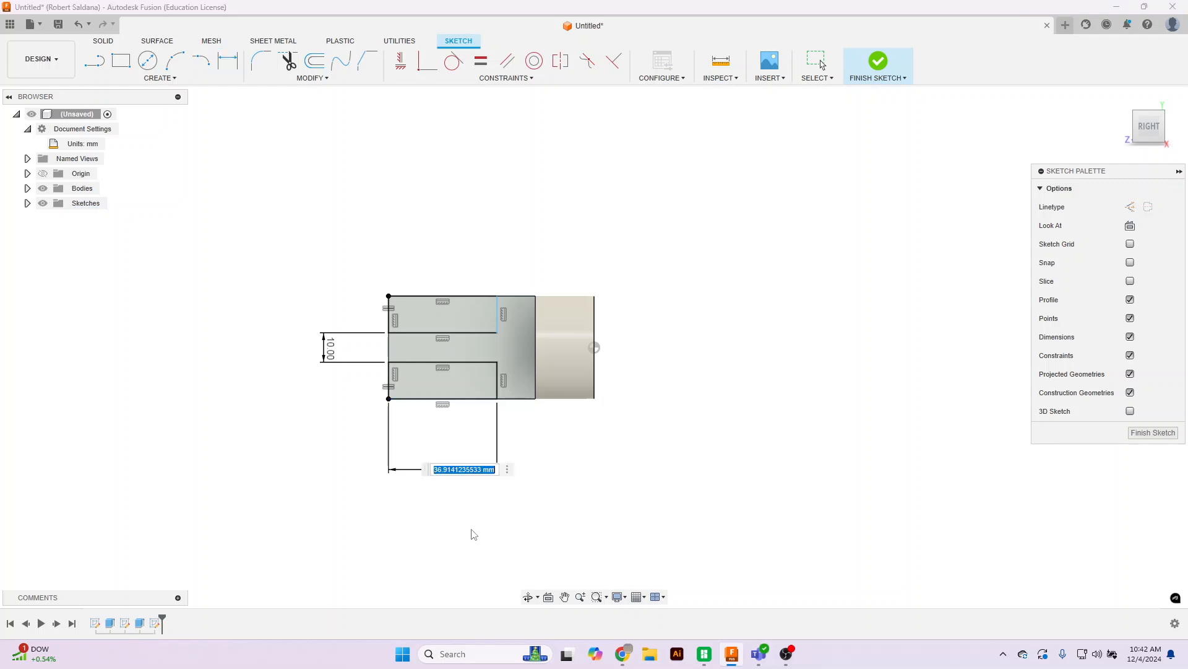
{"action": "type", "text": "40"}
{"action": "key", "text": "Return"}
Step: Apply an Equal constraint between the two rectangles' inner horizontal edges and finish the sketch
{"action": "left_click", "coordinate": [480, 60]}
{"action": "left_click", "coordinate": [481, 332]}
{"action": "left_click", "coordinate": [474, 362]}
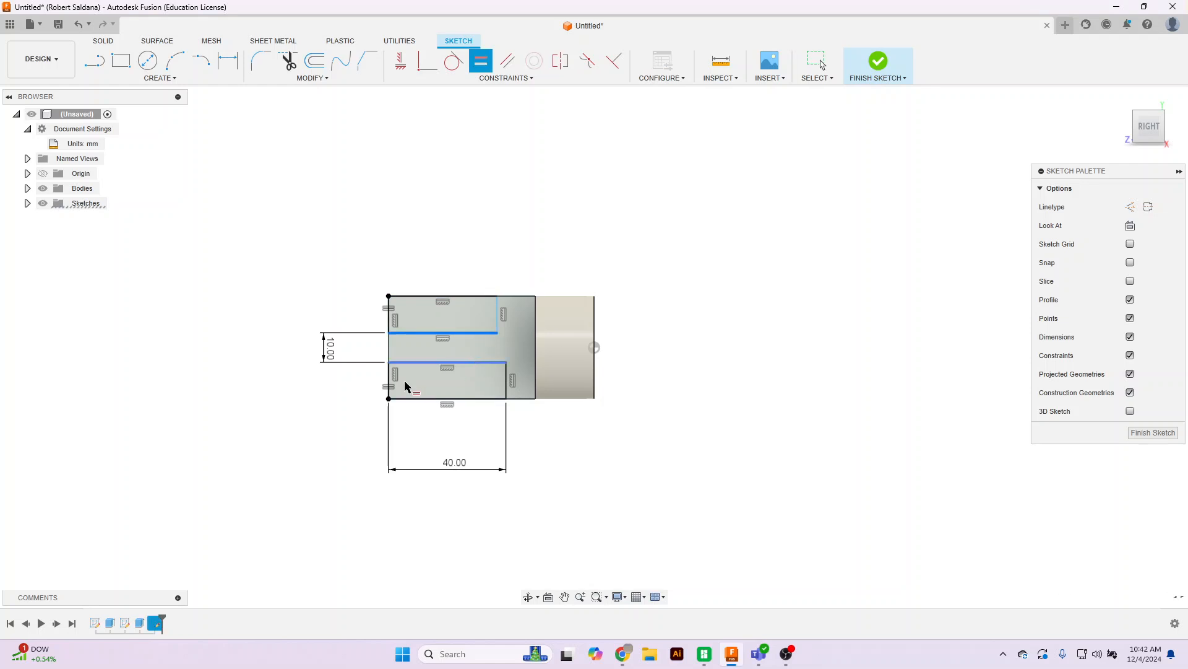
{"action": "left_click", "coordinate": [451, 365]}
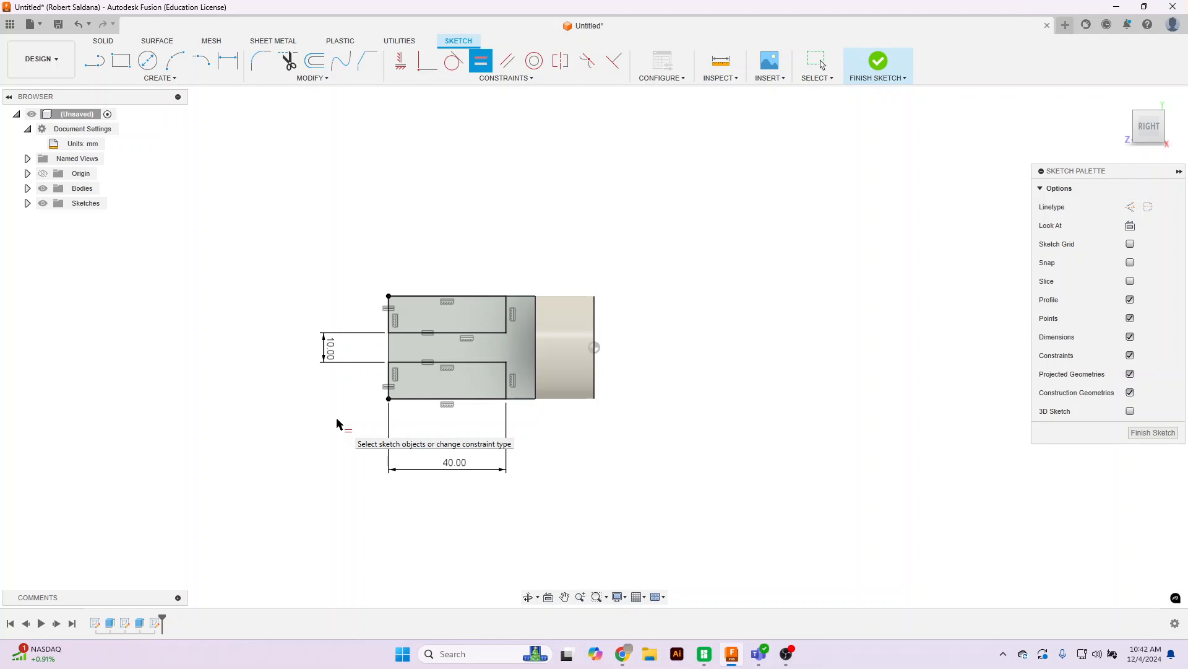
{"action": "left_click", "coordinate": [878, 62]}
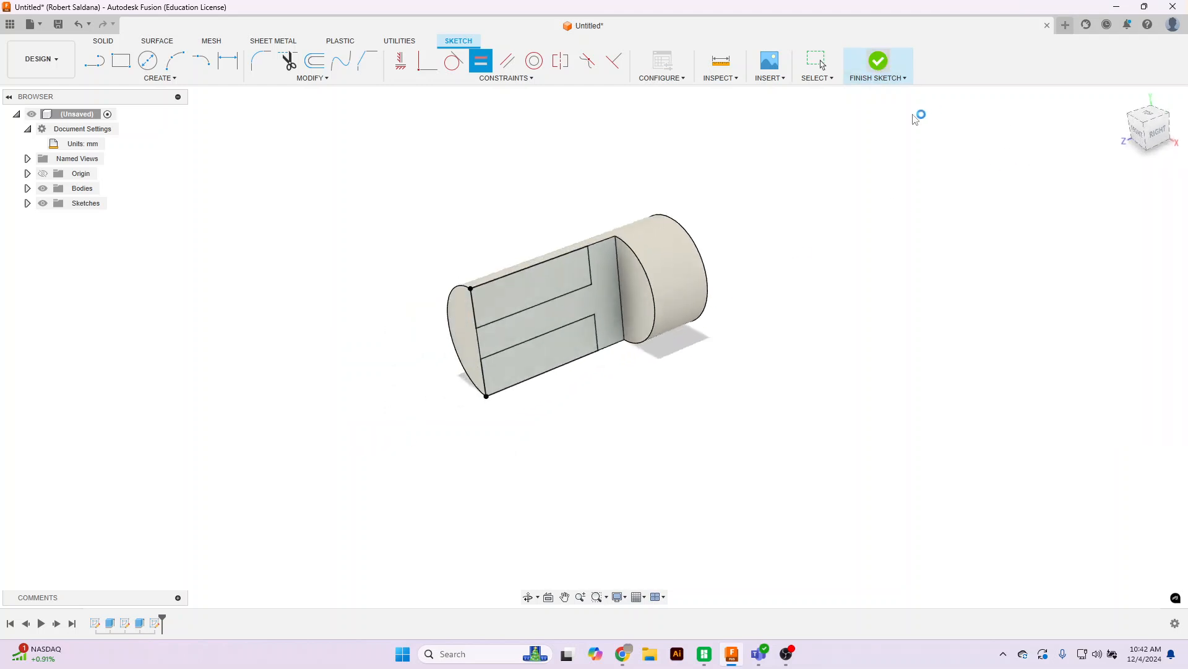
Step: Cut the T-shaped profile around the two rectangles into the flat face with an extrusion of -6 mm
{"action": "left_click", "coordinate": [120, 60]}
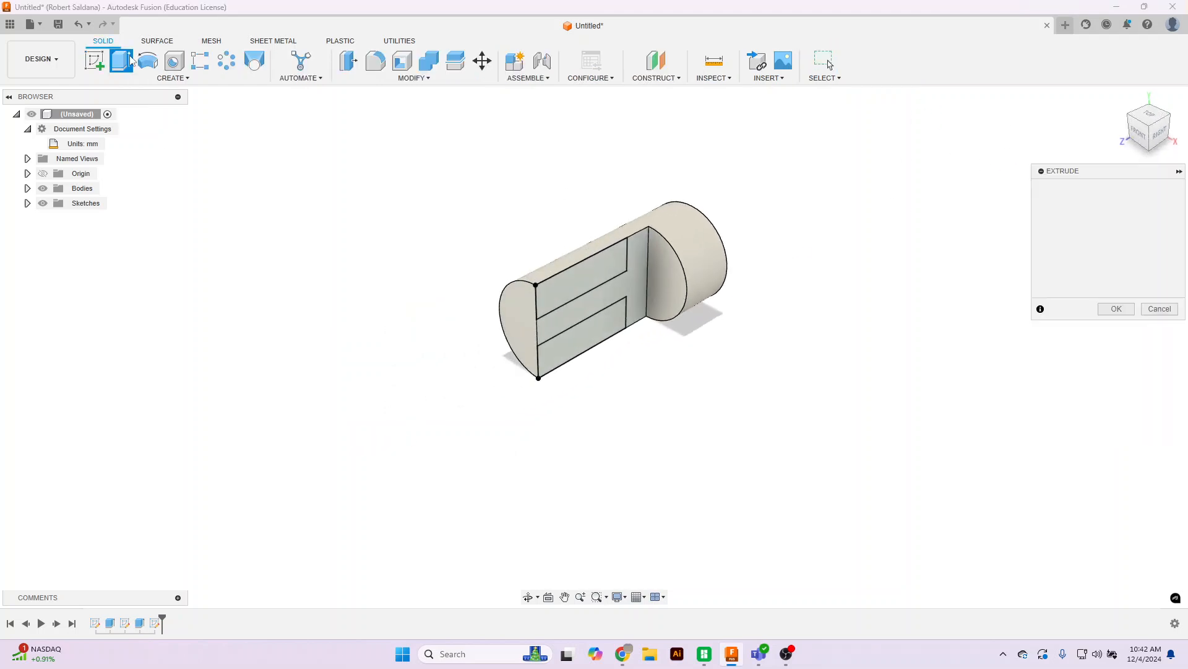
{"action": "left_click", "coordinate": [637, 280]}
{"action": "left_click_drag", "start_coordinate": [605, 311], "coordinate": [599, 303]}
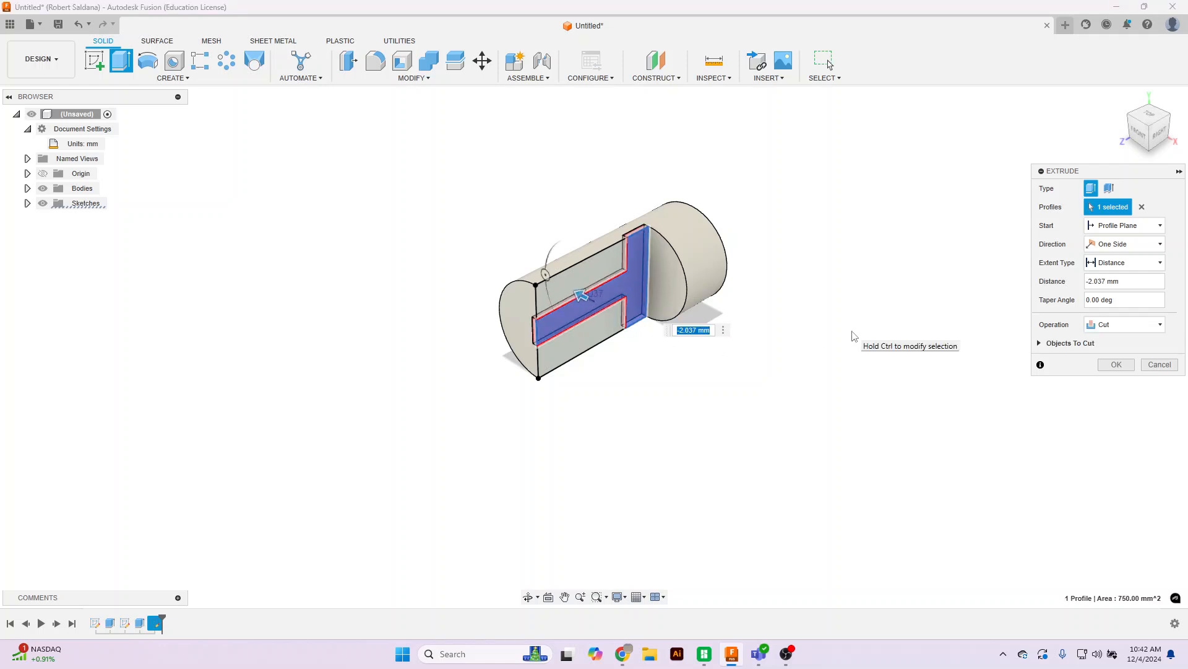
{"action": "key", "text": "BackSpace"}
{"action": "type", "text": "-6"}
{"action": "key", "text": "Return"}
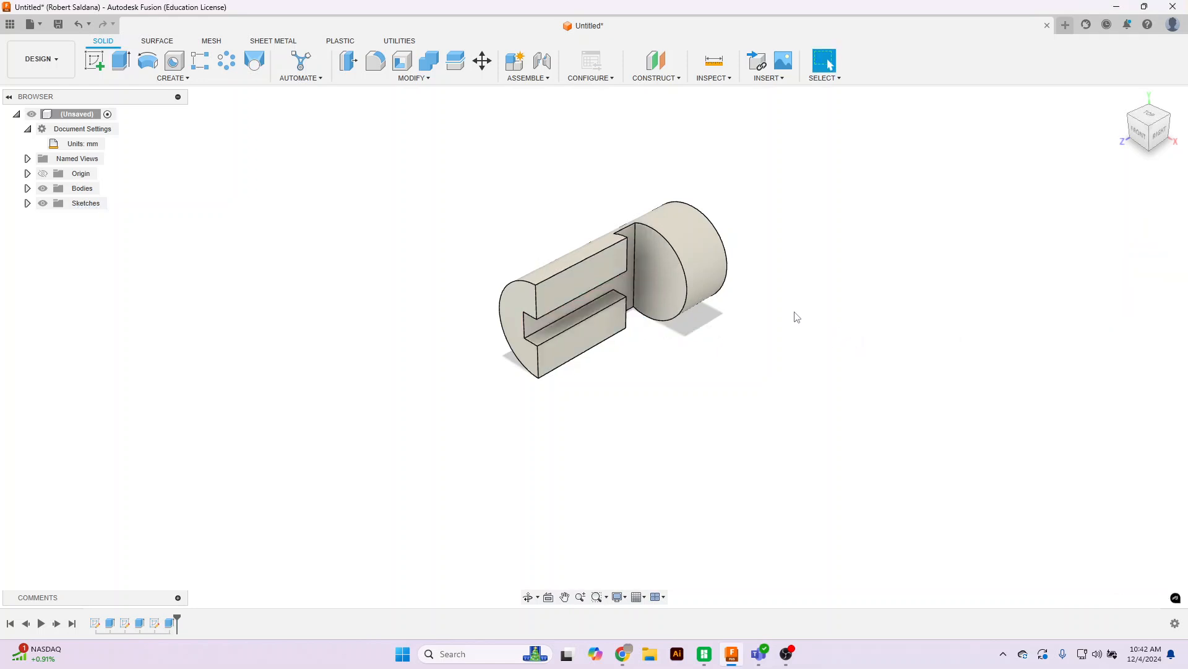
Step: Save the design as "Example 2 - pg 99" in the 2nd Period location
{"action": "scroll", "coordinate": [718, 464], "scroll_direction": "up", "scroll_amount": 3}
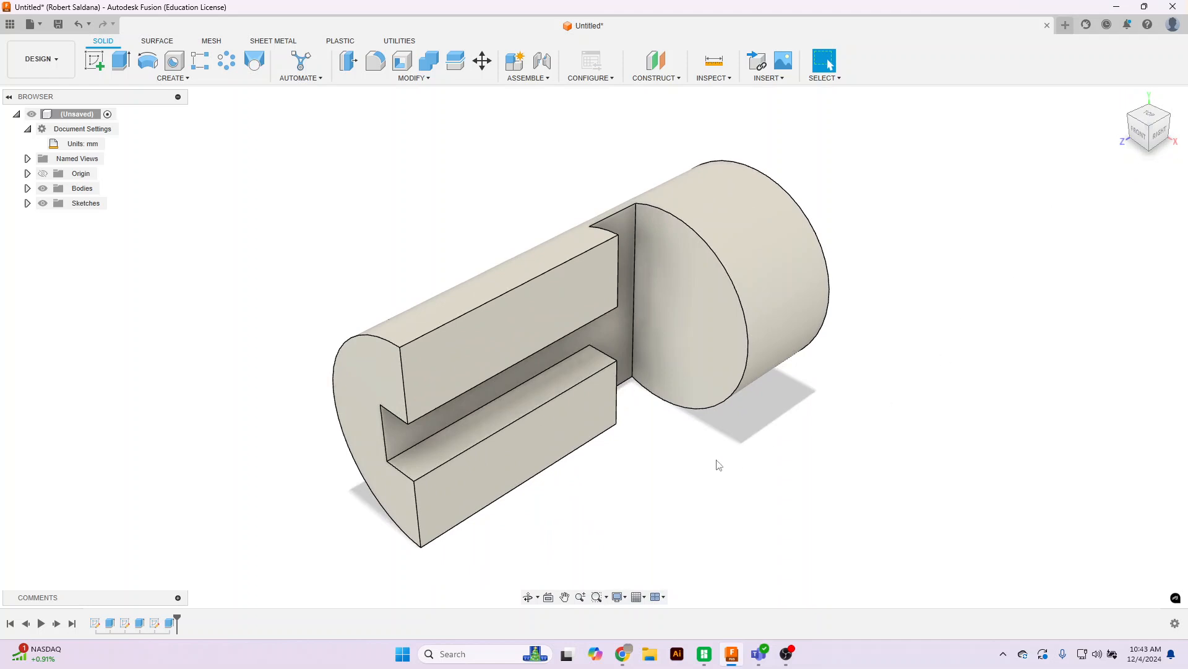
{"action": "middle_click_drag", "start_coordinate": [595, 342], "coordinate": [595, 347], "text": "shift"}
{"action": "mouse_move", "coordinate": [1092, 119]}
{"action": "left_mouse_down"}
{"action": "mouse_move", "coordinate": [1124, 137]}
{"action": "mouse_move", "coordinate": [1154, 132]}
{"action": "left_mouse_up"}
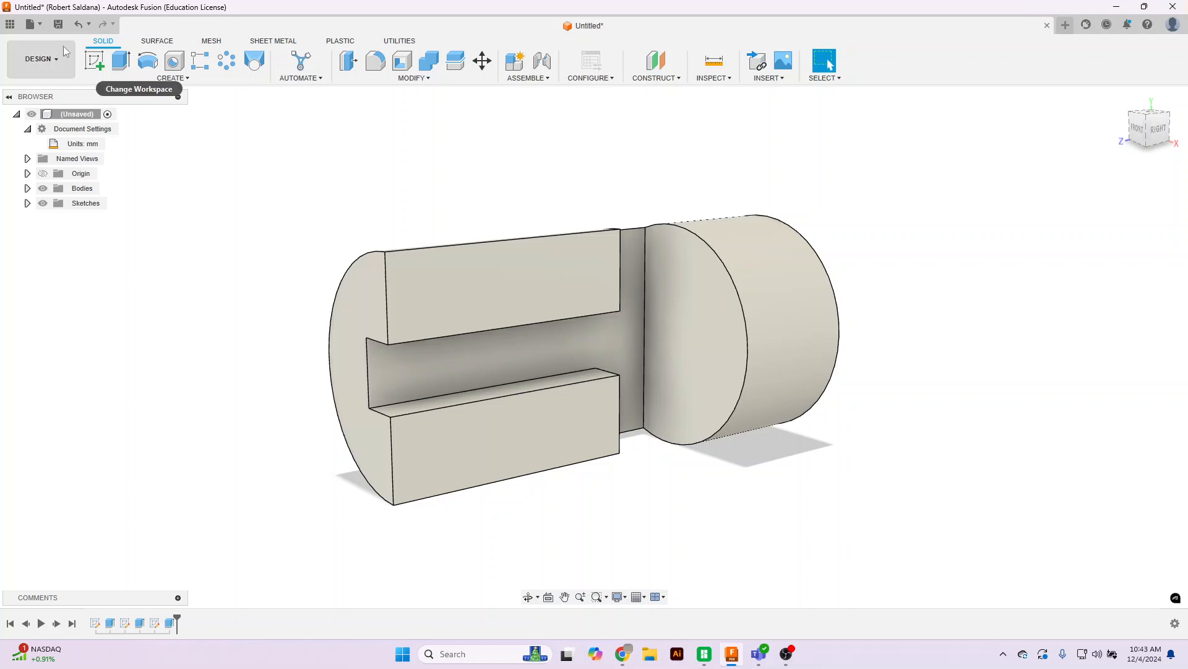
{"action": "left_click", "coordinate": [58, 24]}
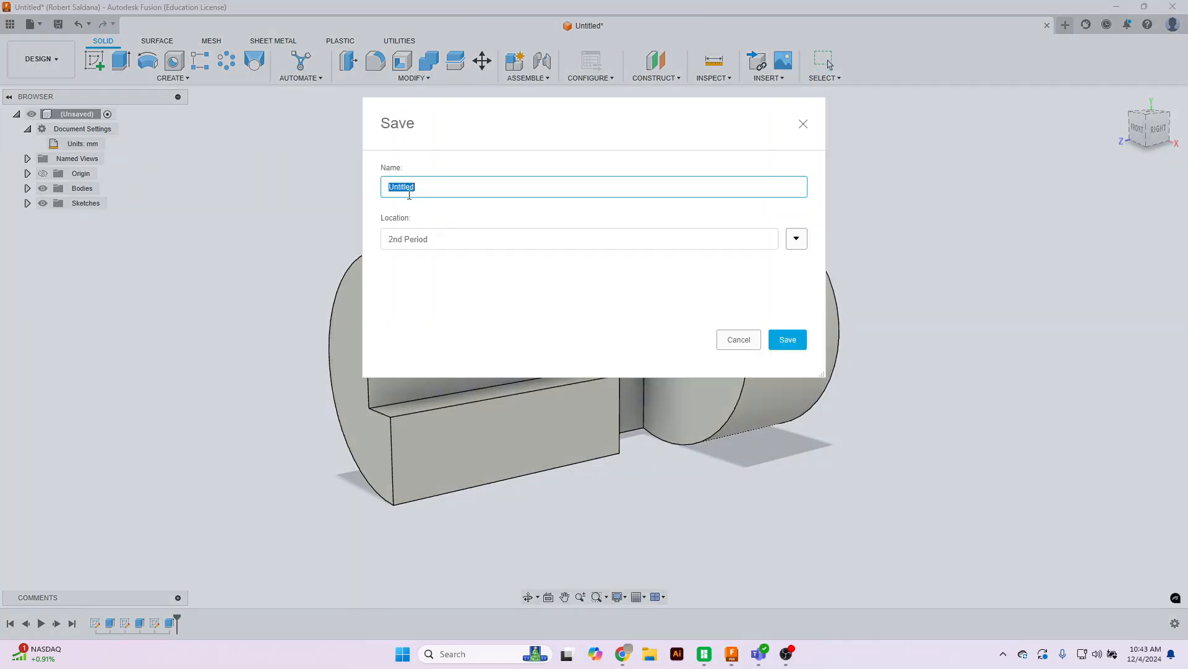
{"action": "type", "text": "Example 2 - pg 99"}
{"action": "key", "text": "Return"}
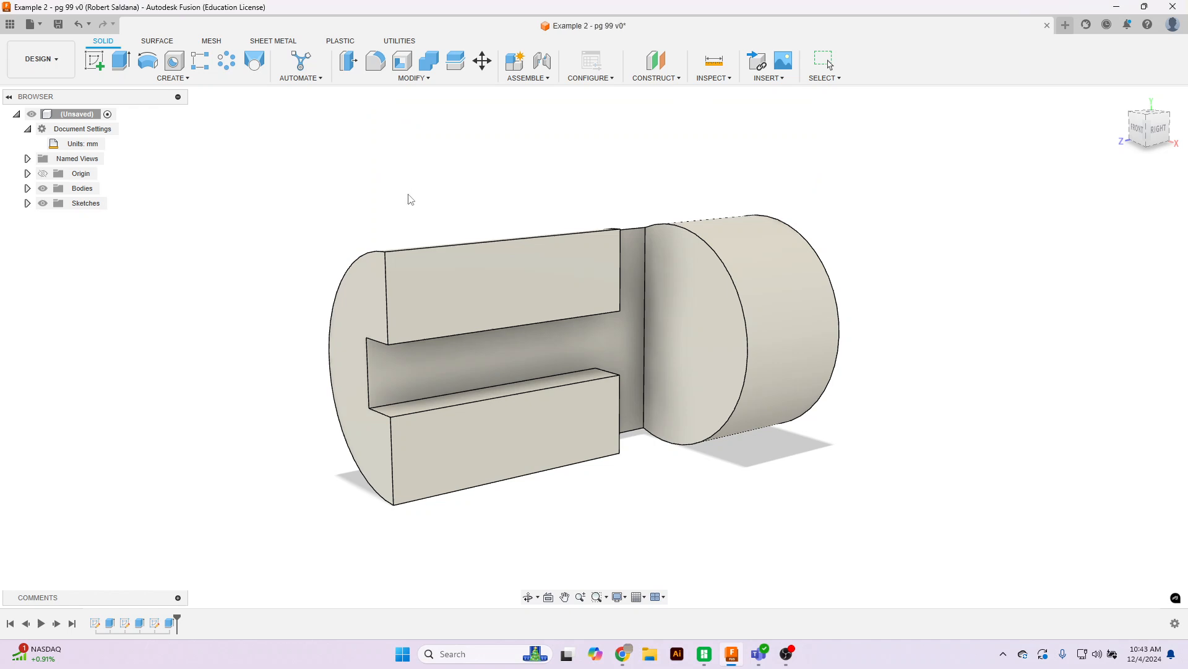